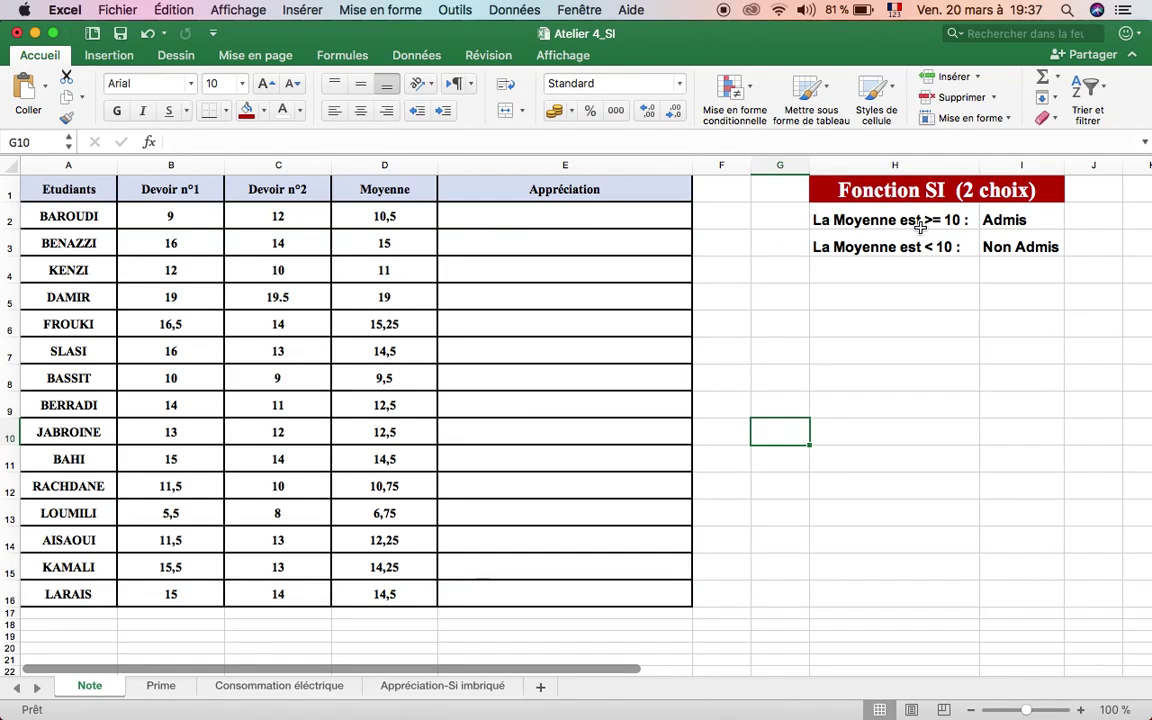
- Start a SI formula in cell E2 with the logical test D2>=10, followed by the argument separator
click(623, 218)
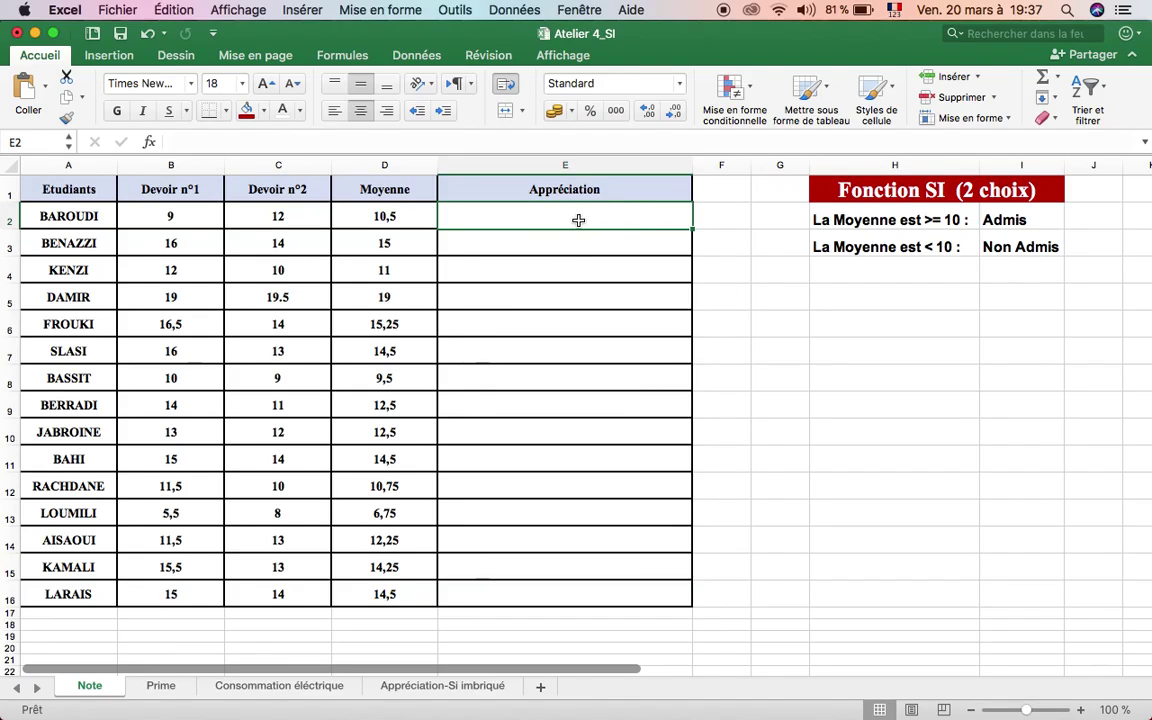
text(=)
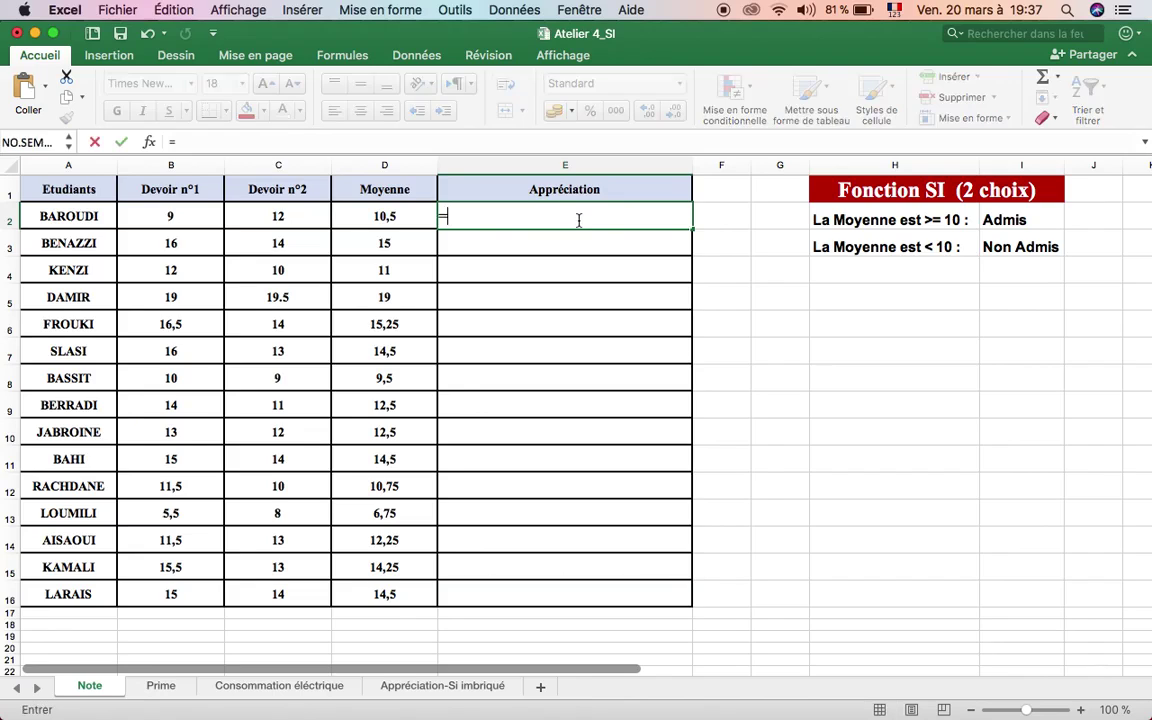
text(S)
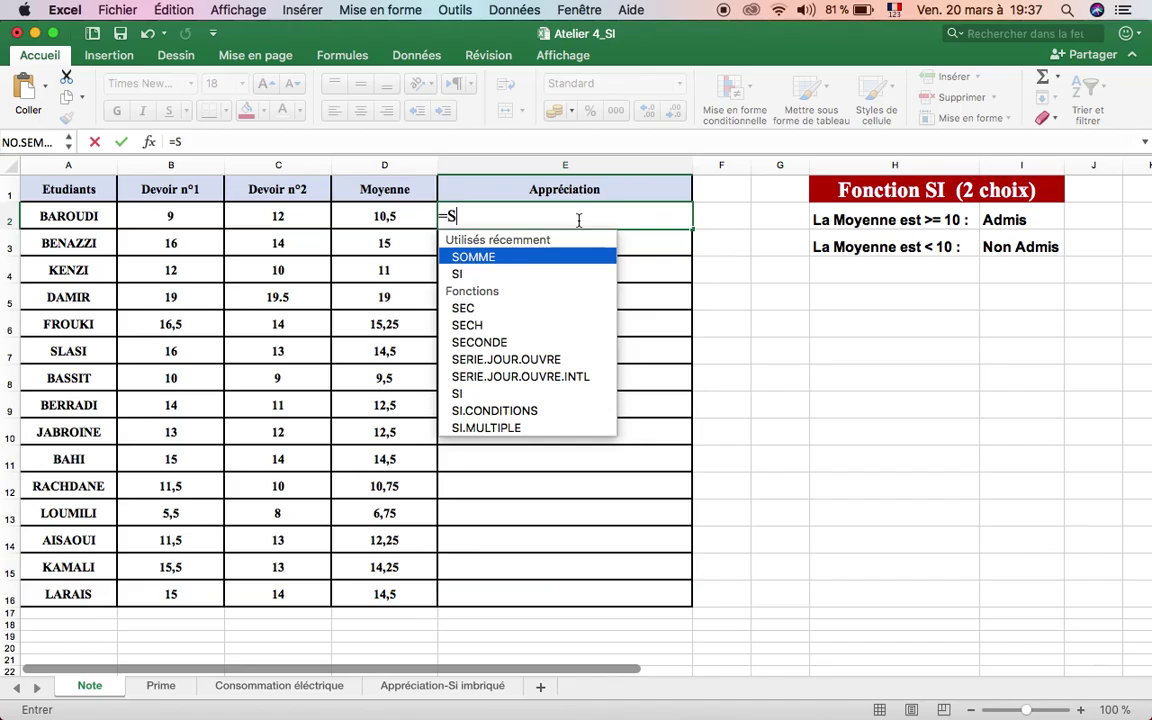
text(I)
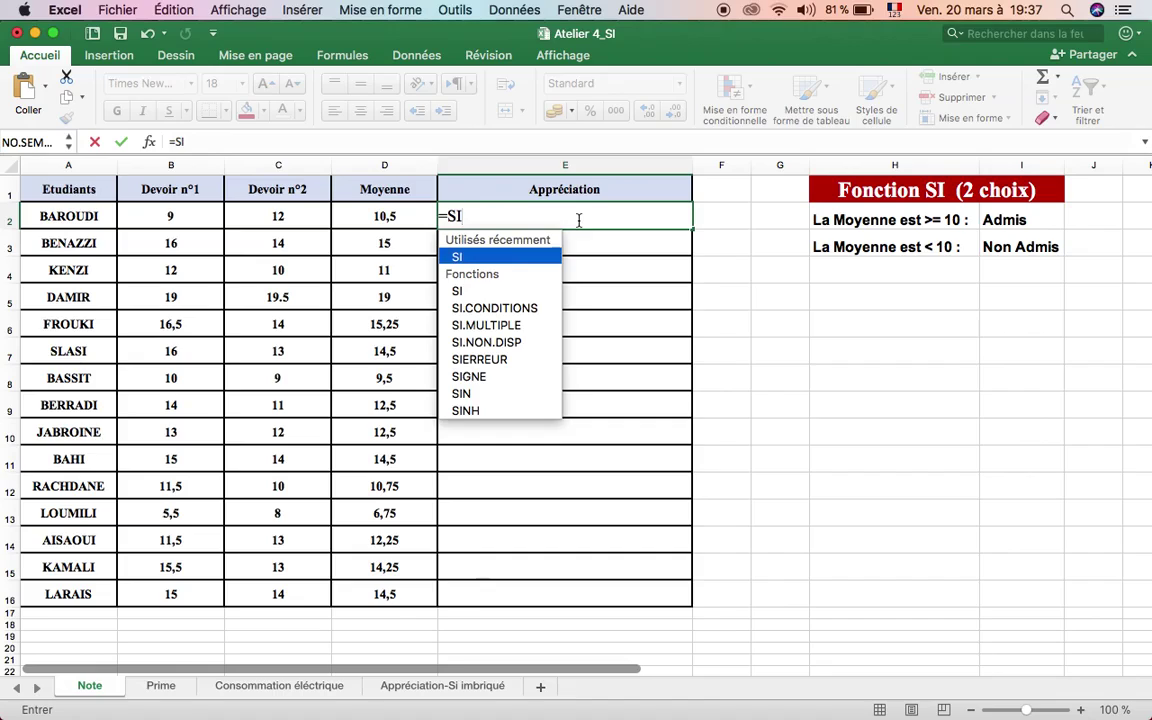
text(()
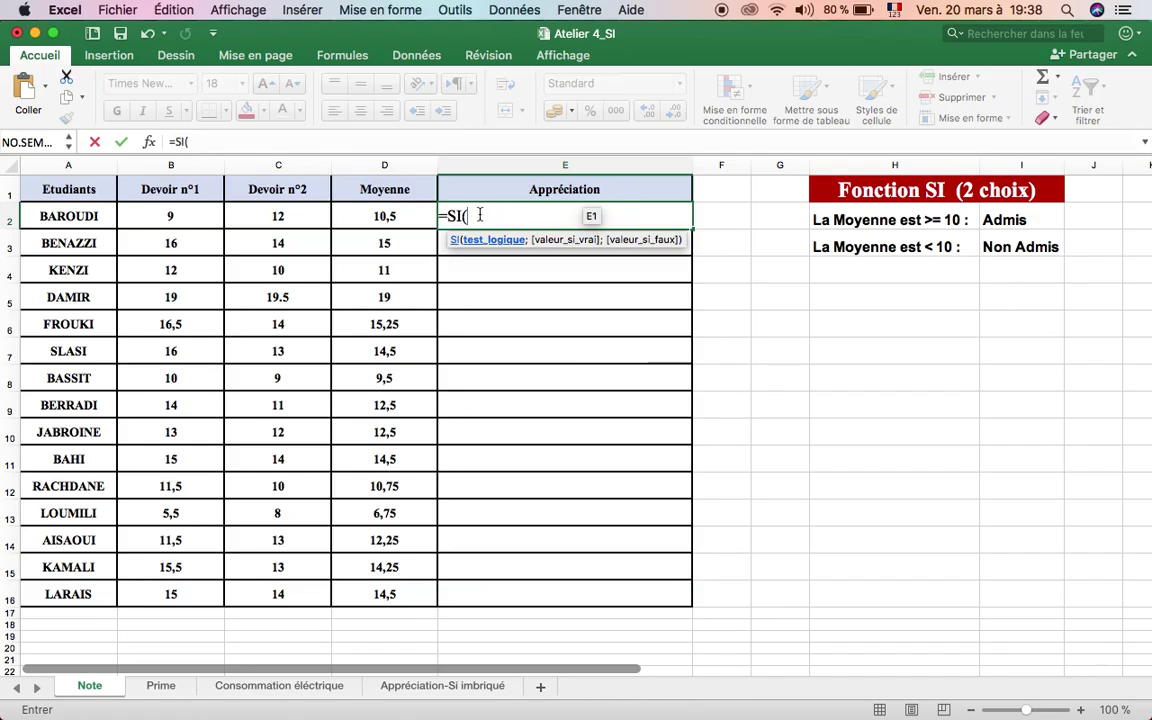
click(412, 214)
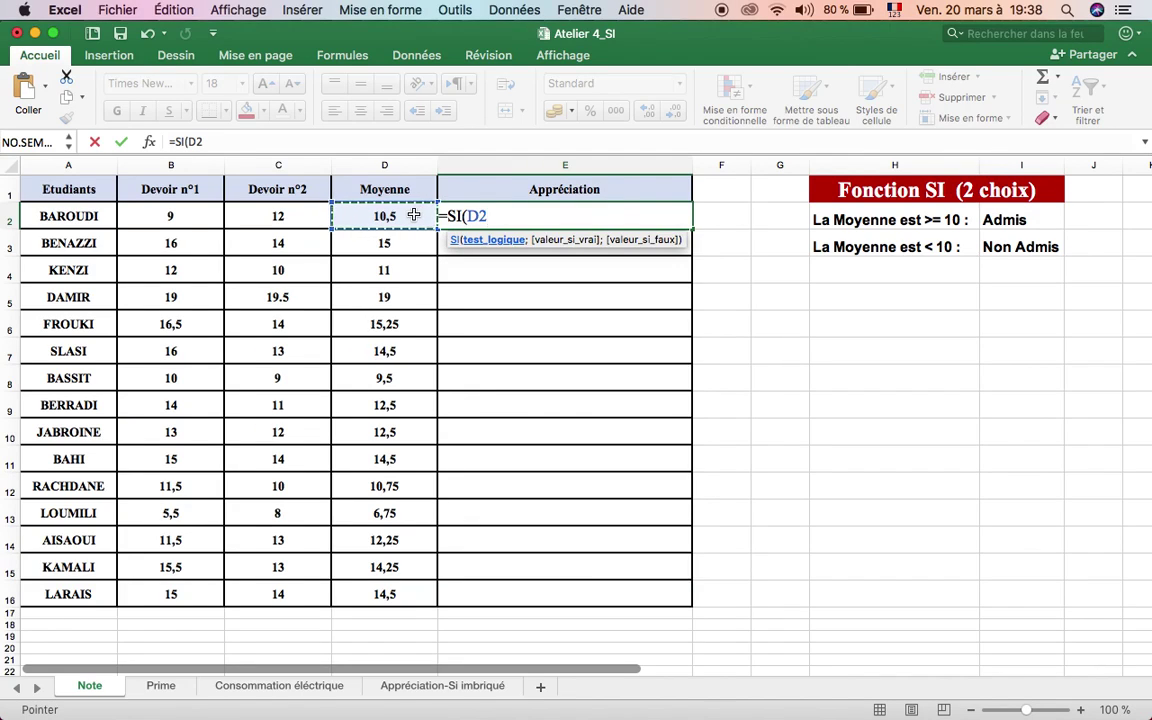
text(>=)
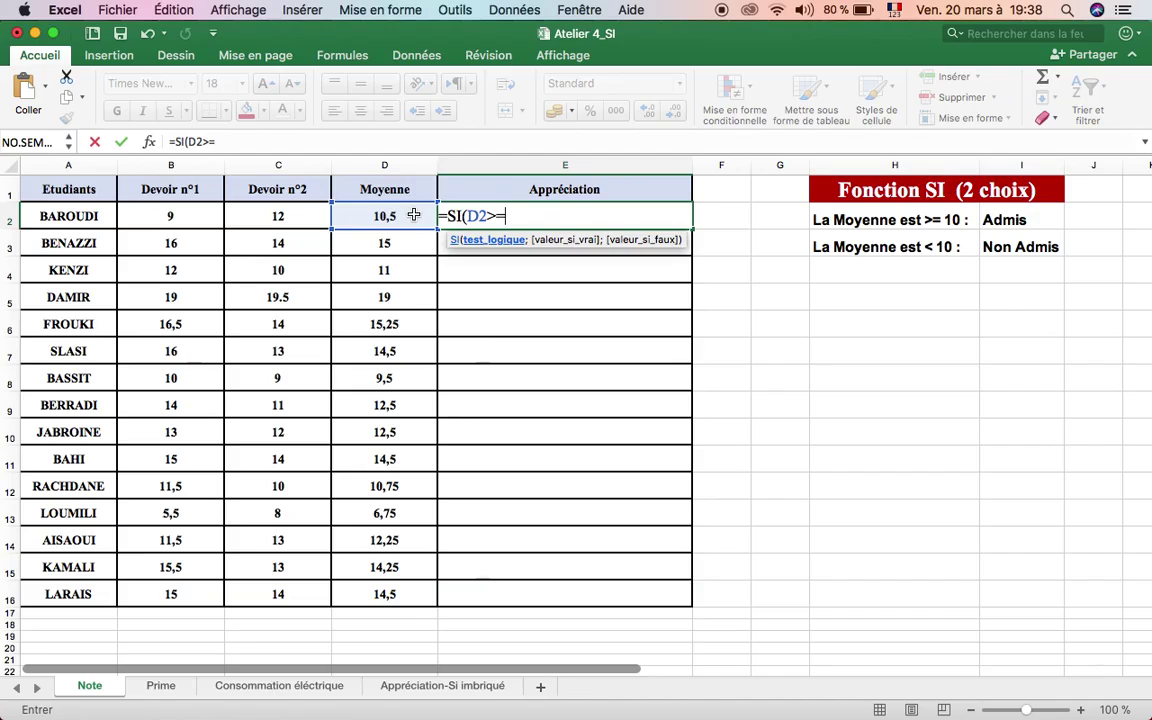
text(10;)
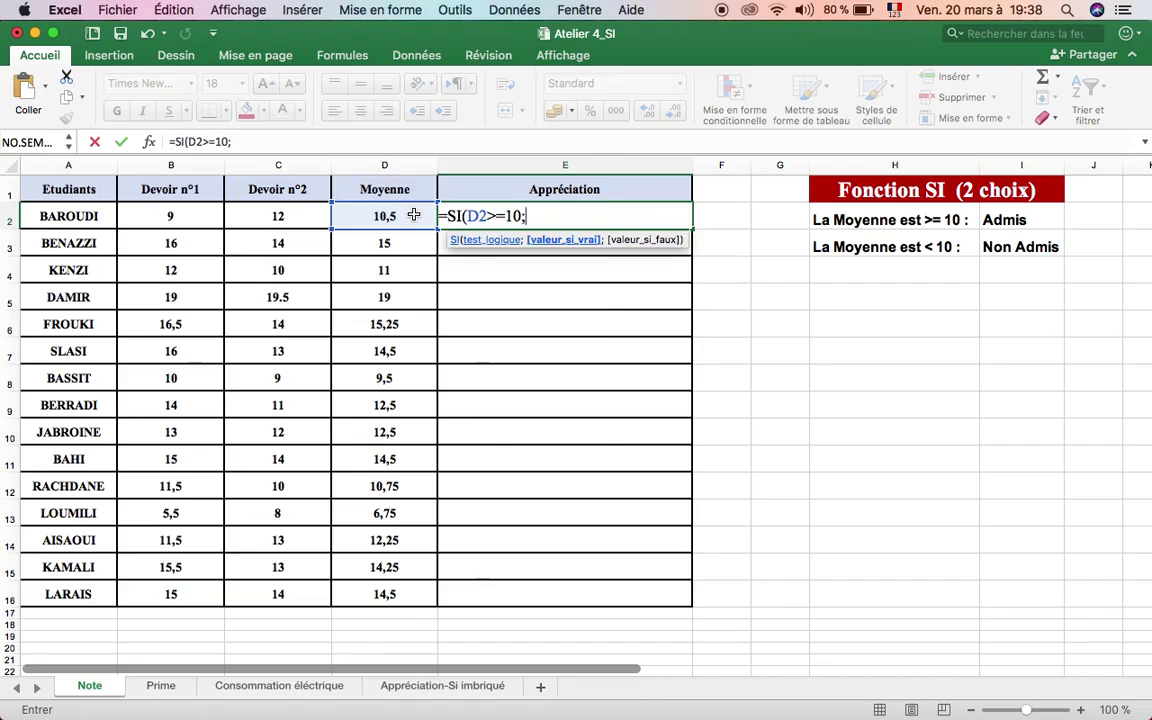
- Add "Admis" in quotation marks as the value if true in the E2 formula, followed by a semicolon
text(Admis)
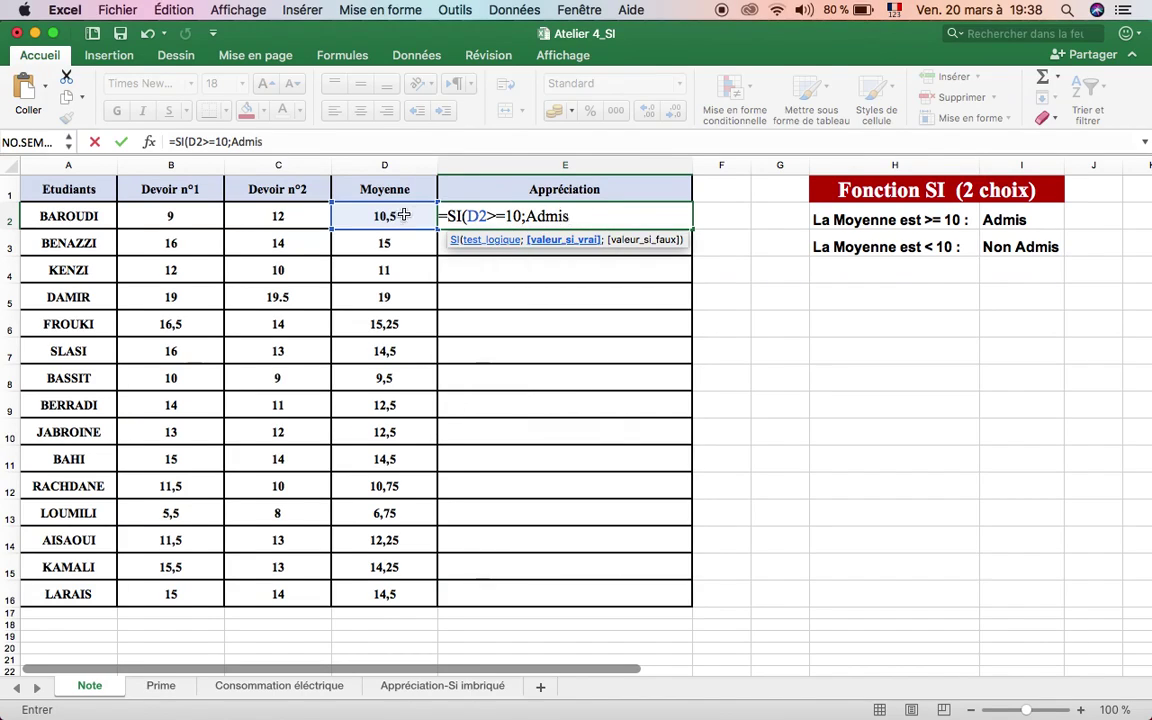
click(526, 216)
text("Admis)
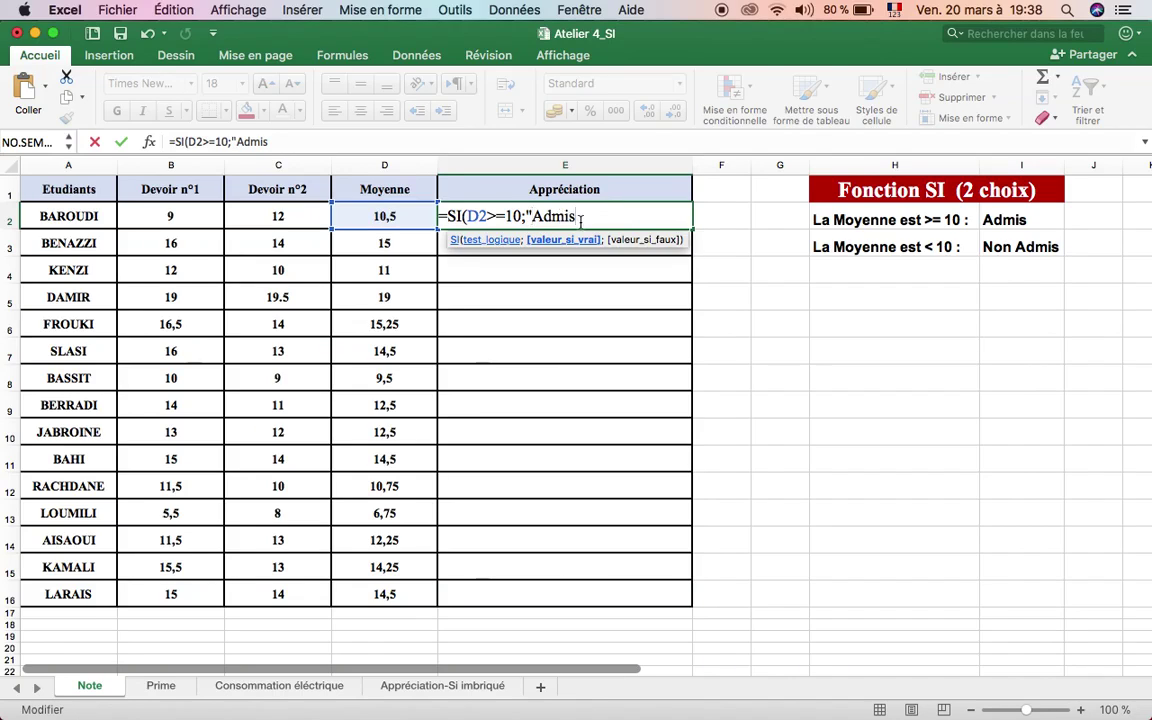
text(";)
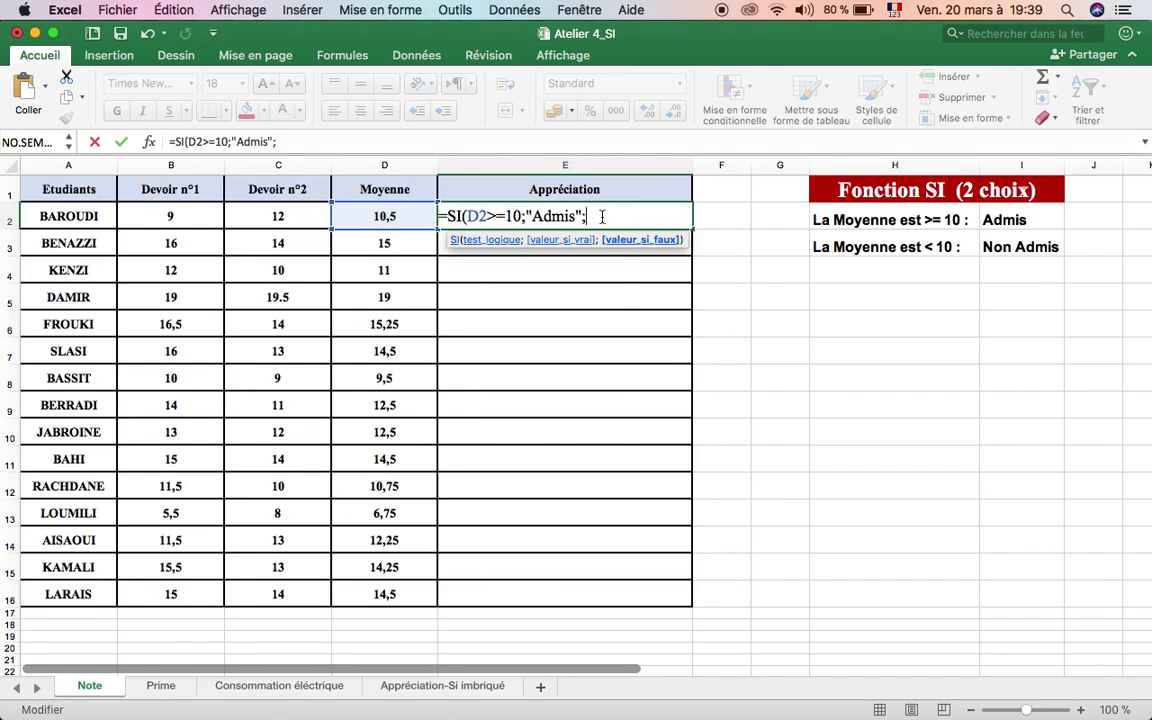
- Add Non admis as the value if false in the E2 formula, close the parenthesis and try to validate it
text(Non A)
key(BackSpace)
text(admis)
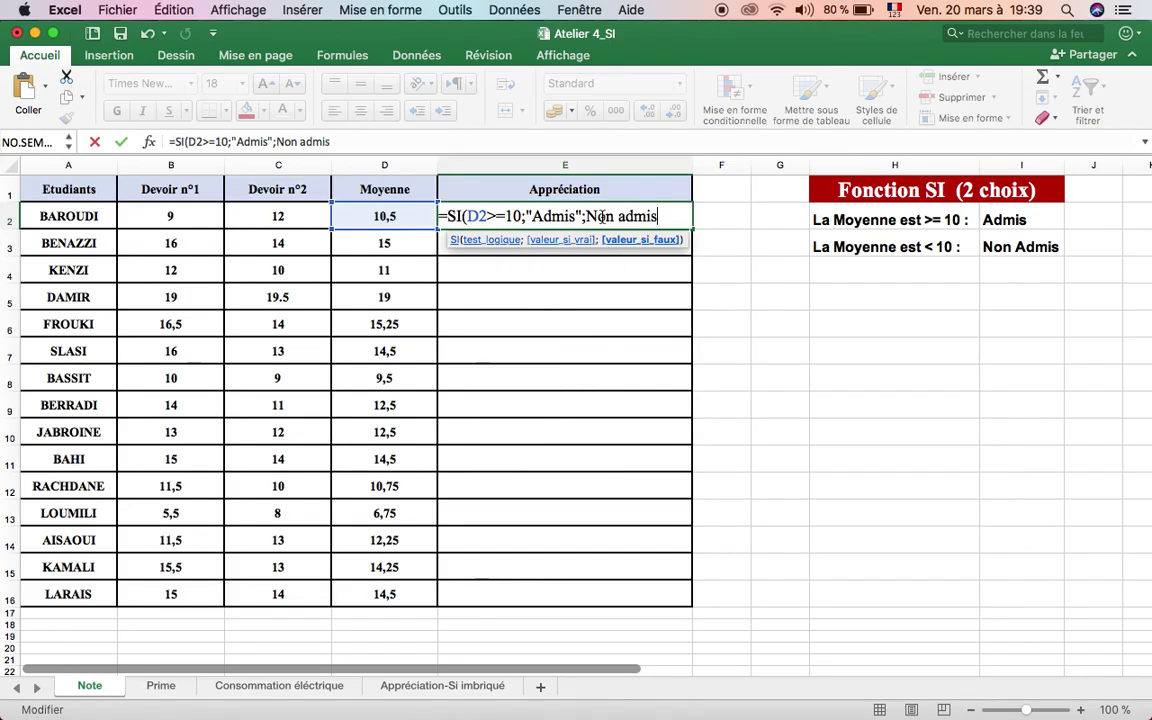
text("))
key(Return)
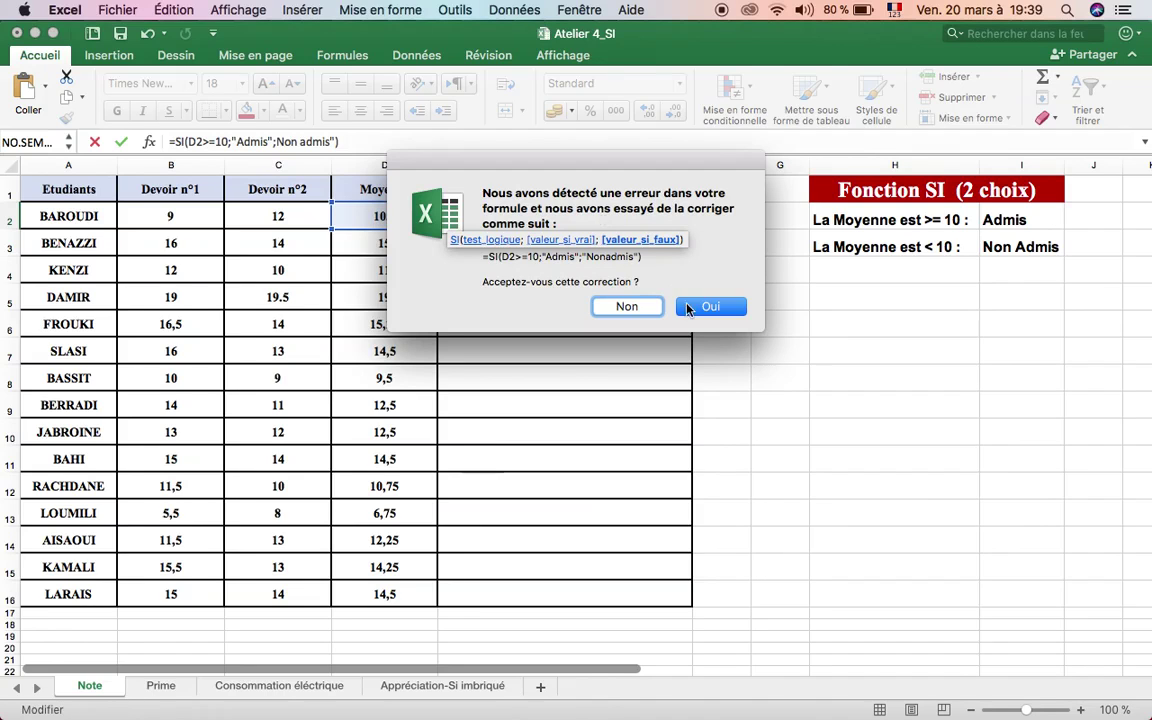
- Decline the proposed correction, insert the missing opening quotation mark before Non admis in the E2 formula and validate it
click(622, 306)
click(710, 360)
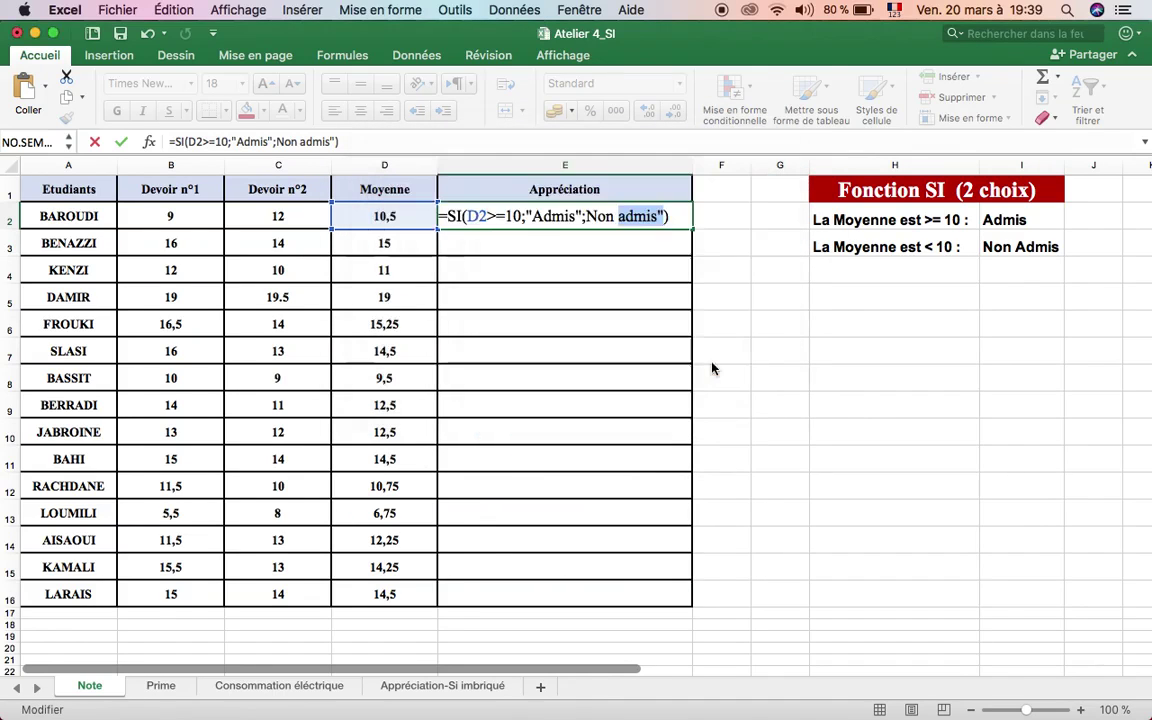
click(588, 216)
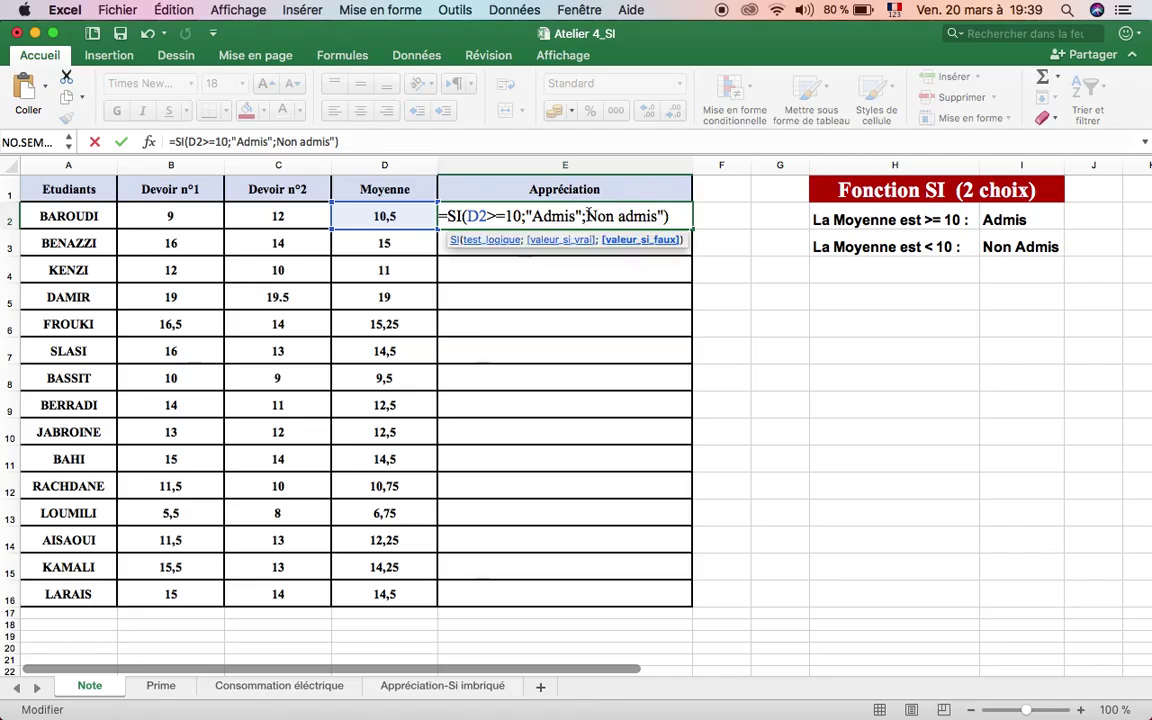
text(")
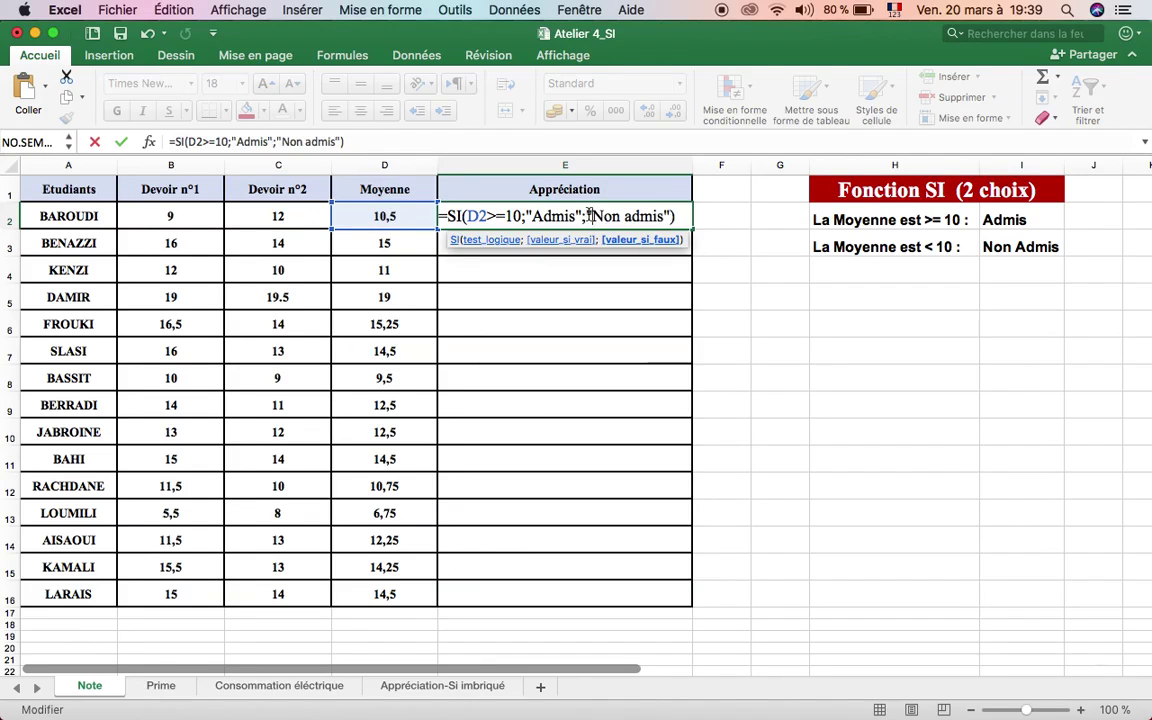
click(676, 216)
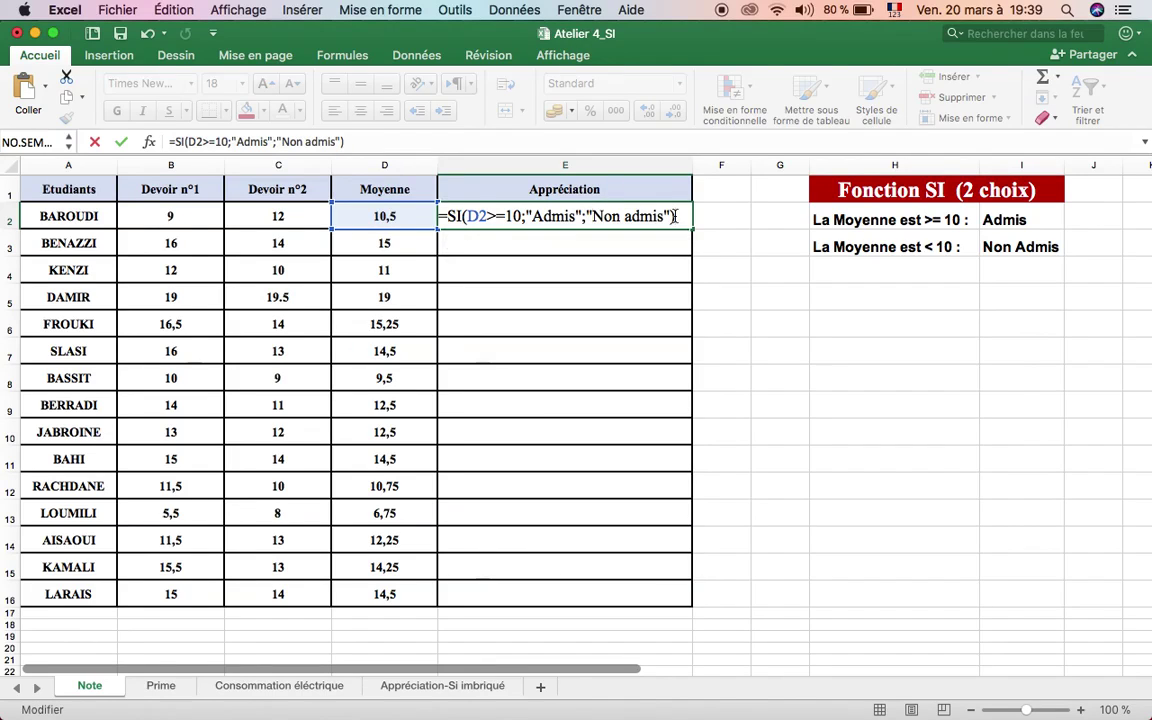
key(Return)
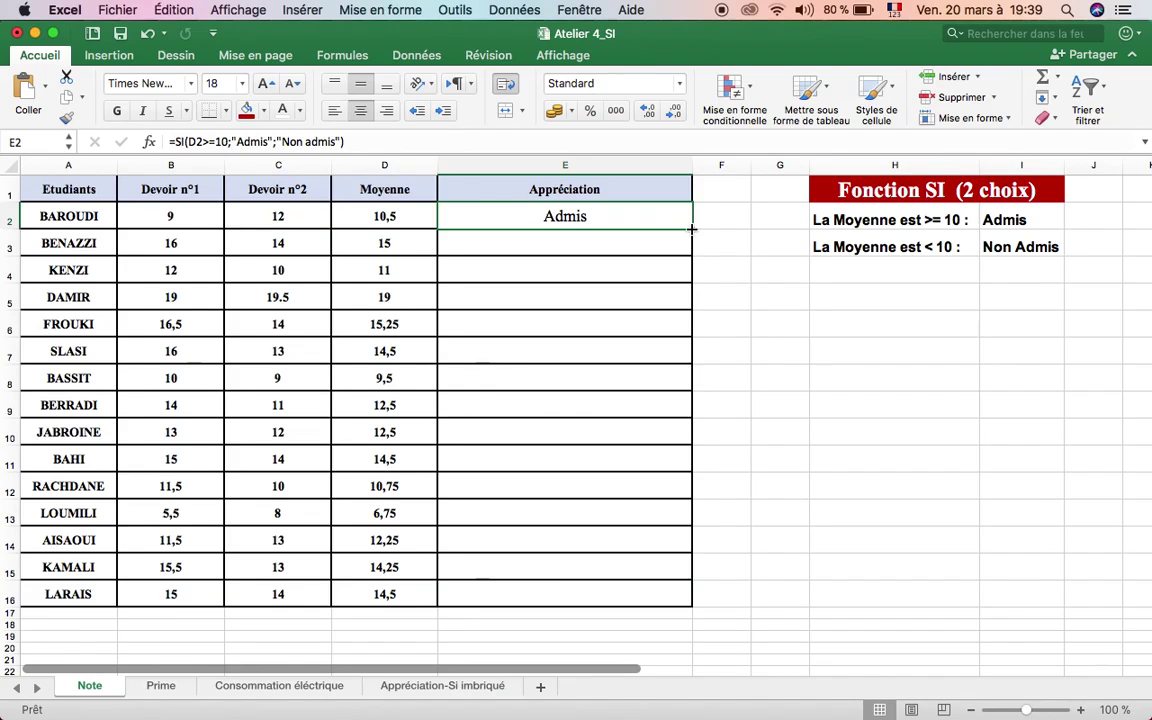
- Fill the E2 formula down the Appréciation column to row 16 and check the results against the averages in D8 and D13
double_click(691, 229)
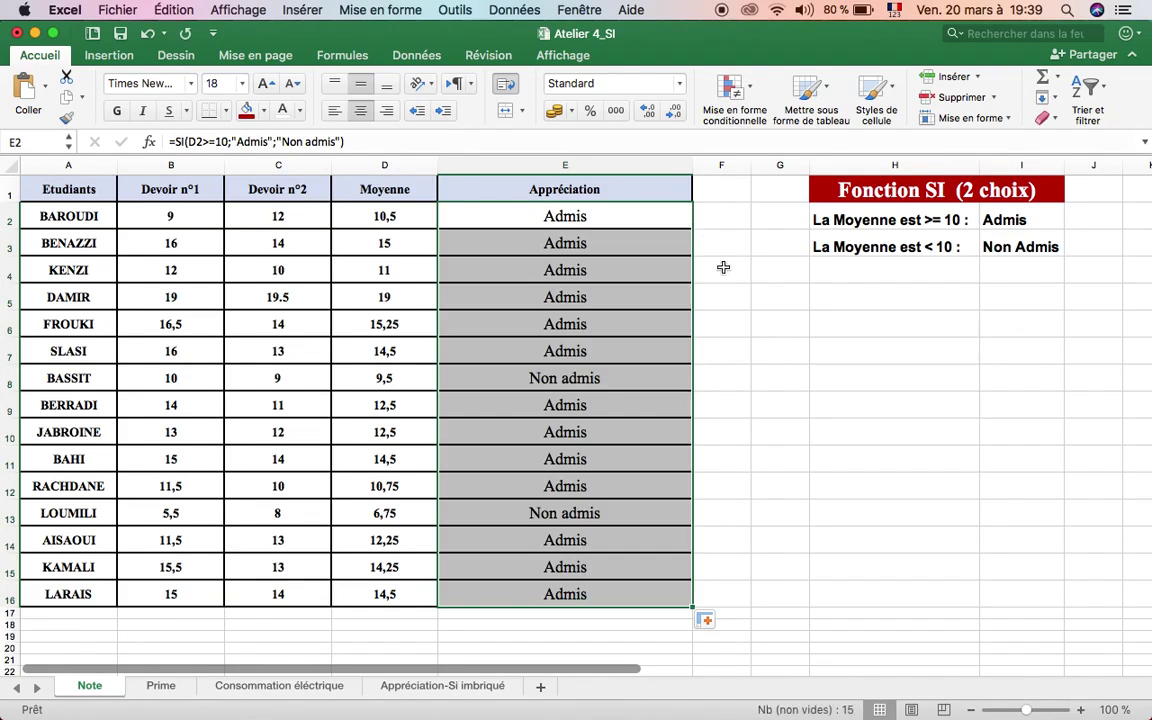
click(740, 305)
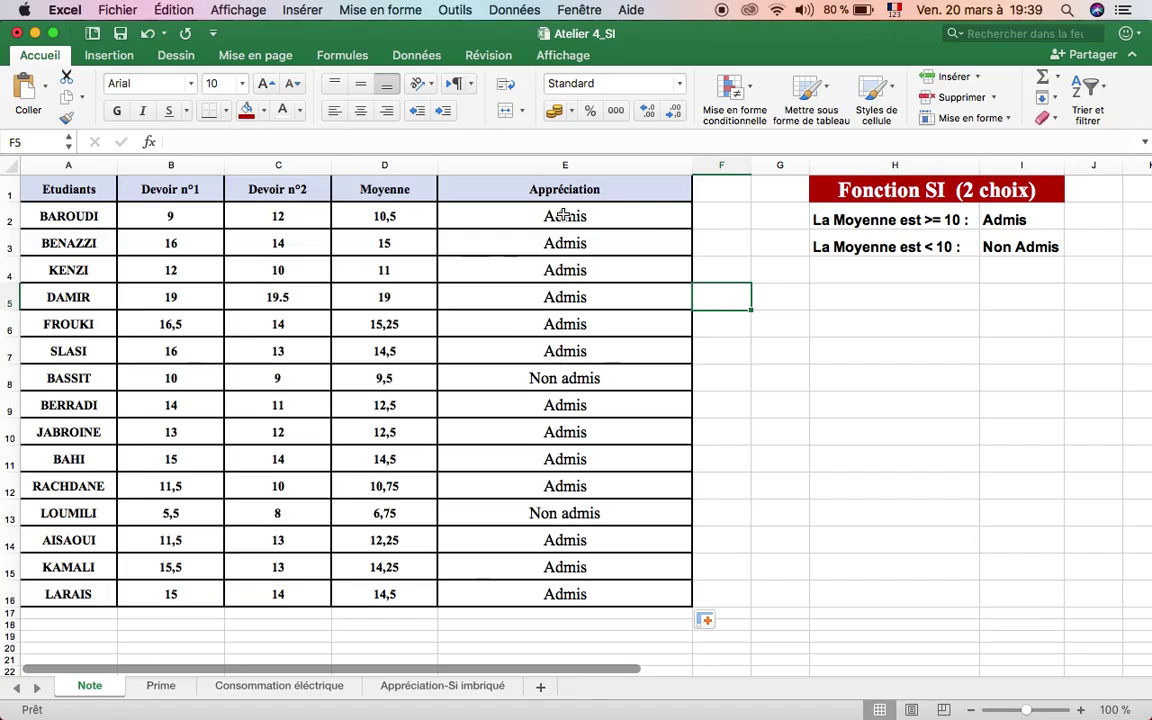
click(530, 221)
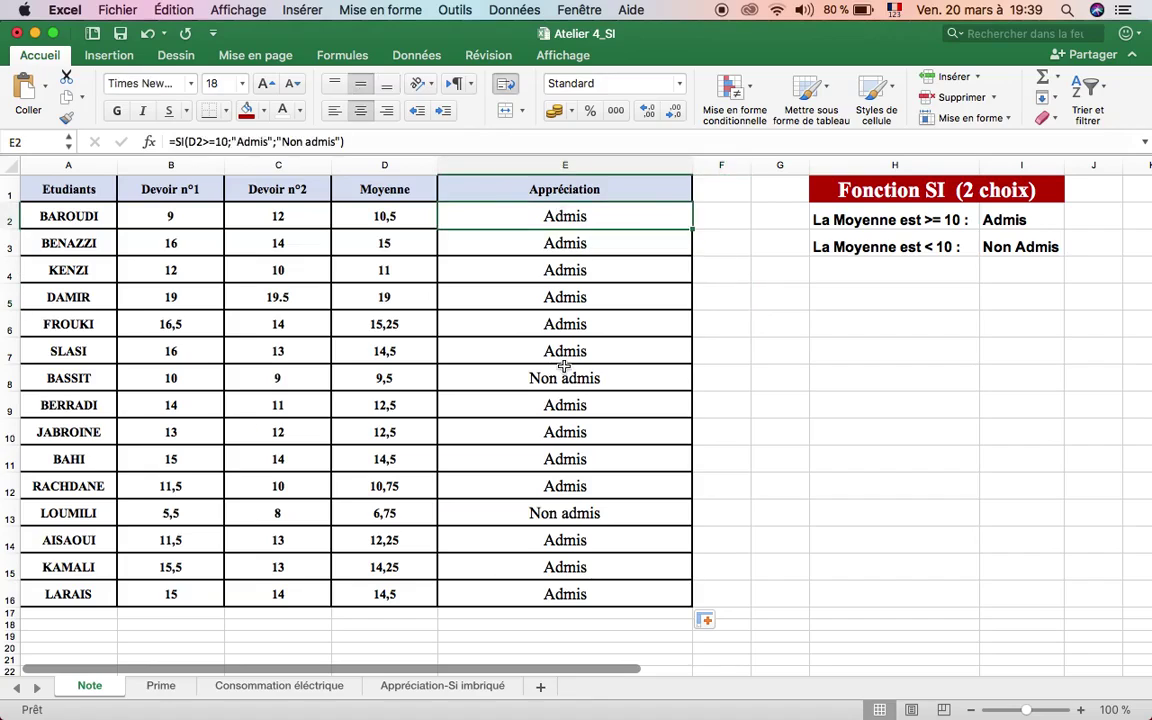
click(398, 377)
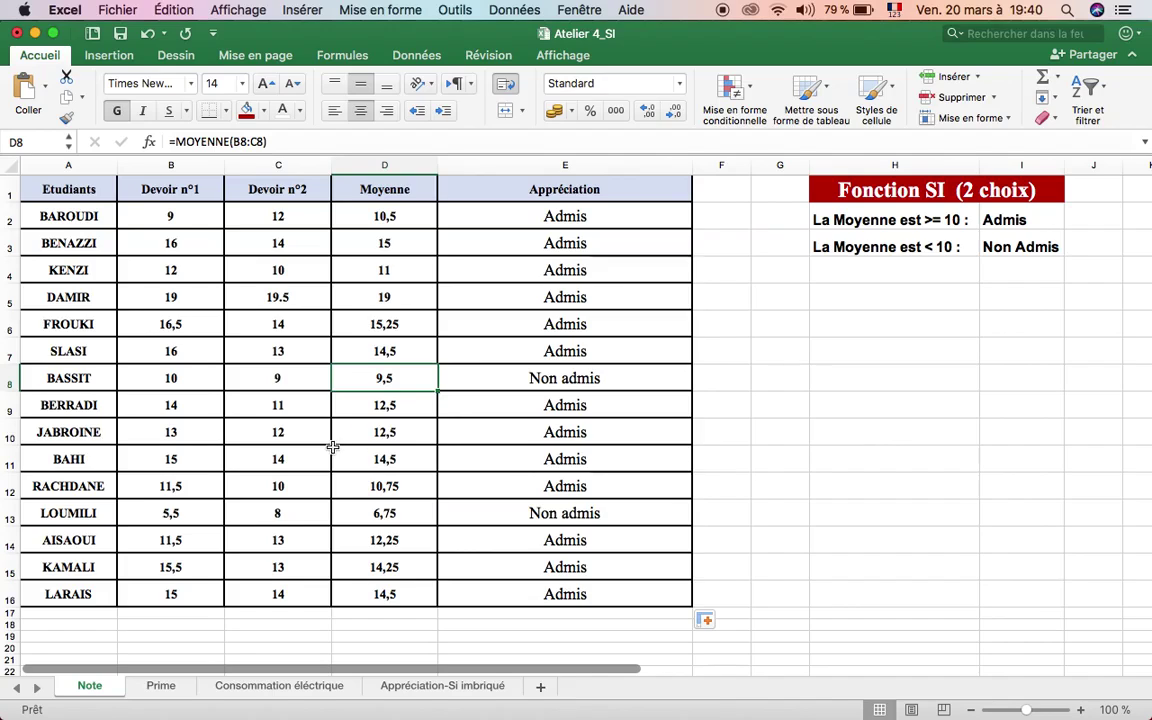
click(405, 515)
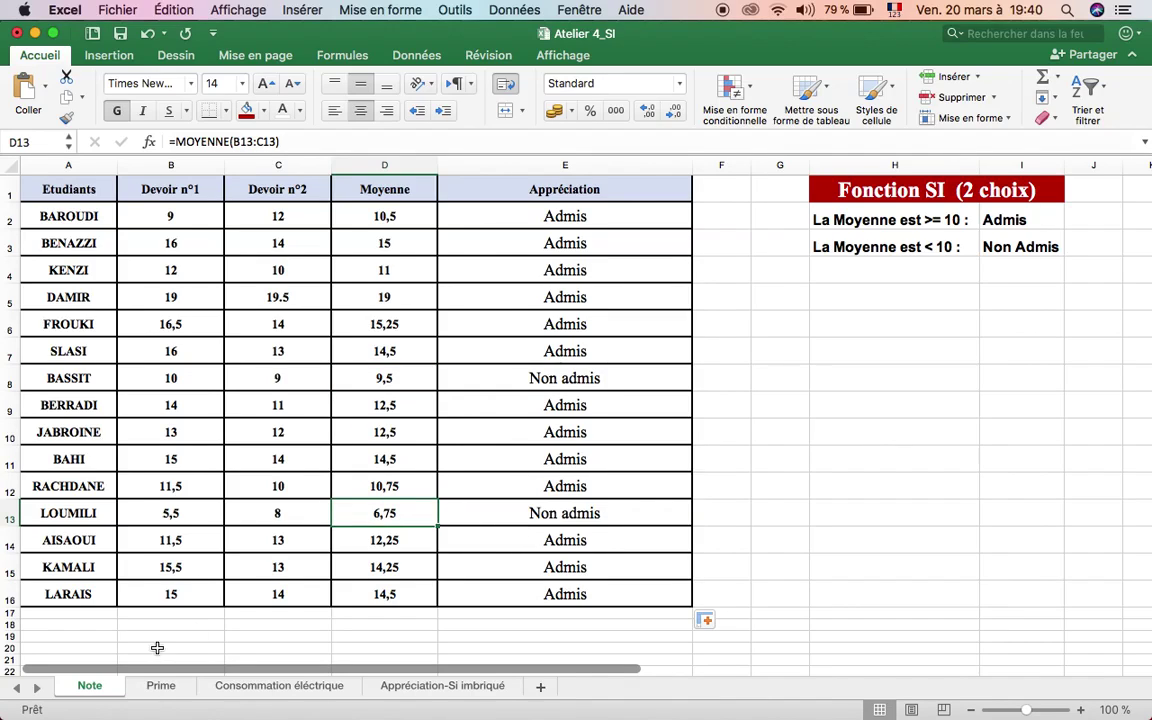
- On the Prime sheet, start a SI formula in cell F2 that refers to the qualification in D2
click(162, 688)
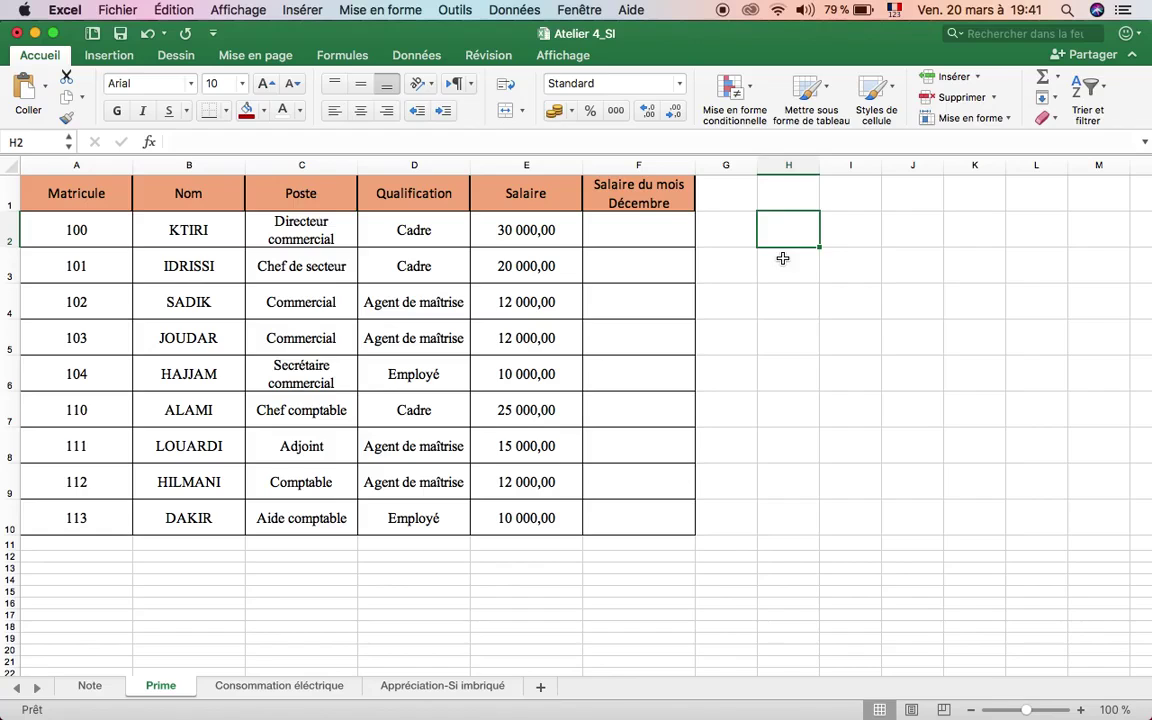
click(651, 225)
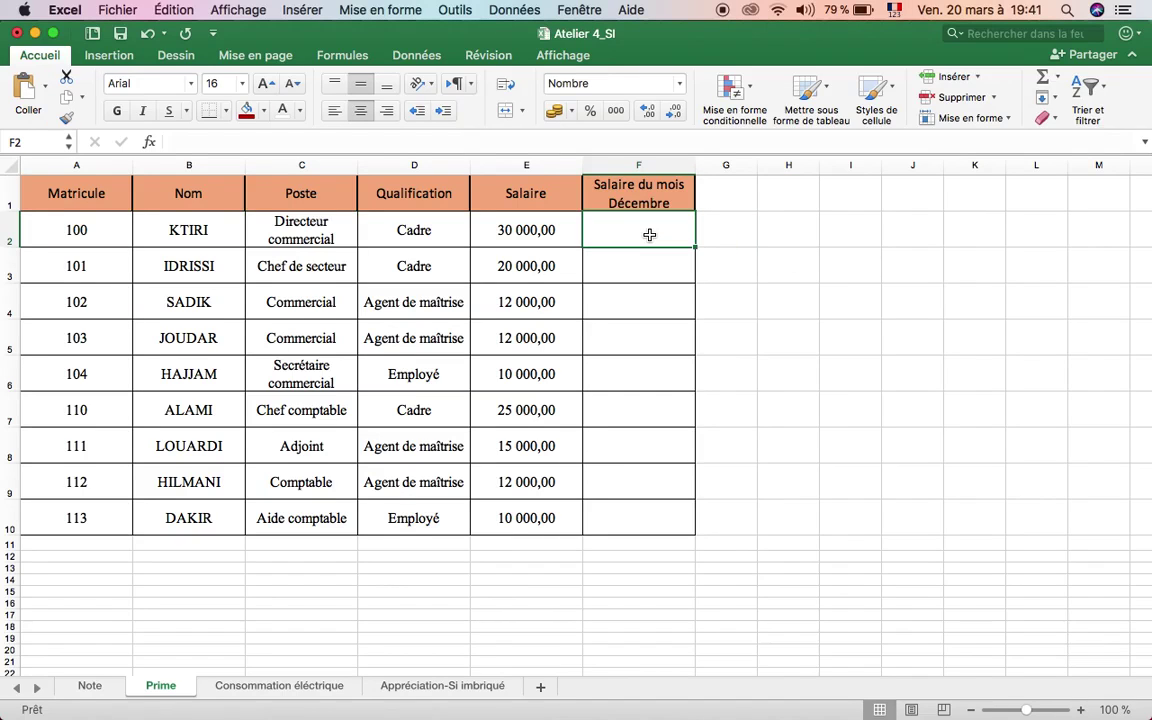
text(=)
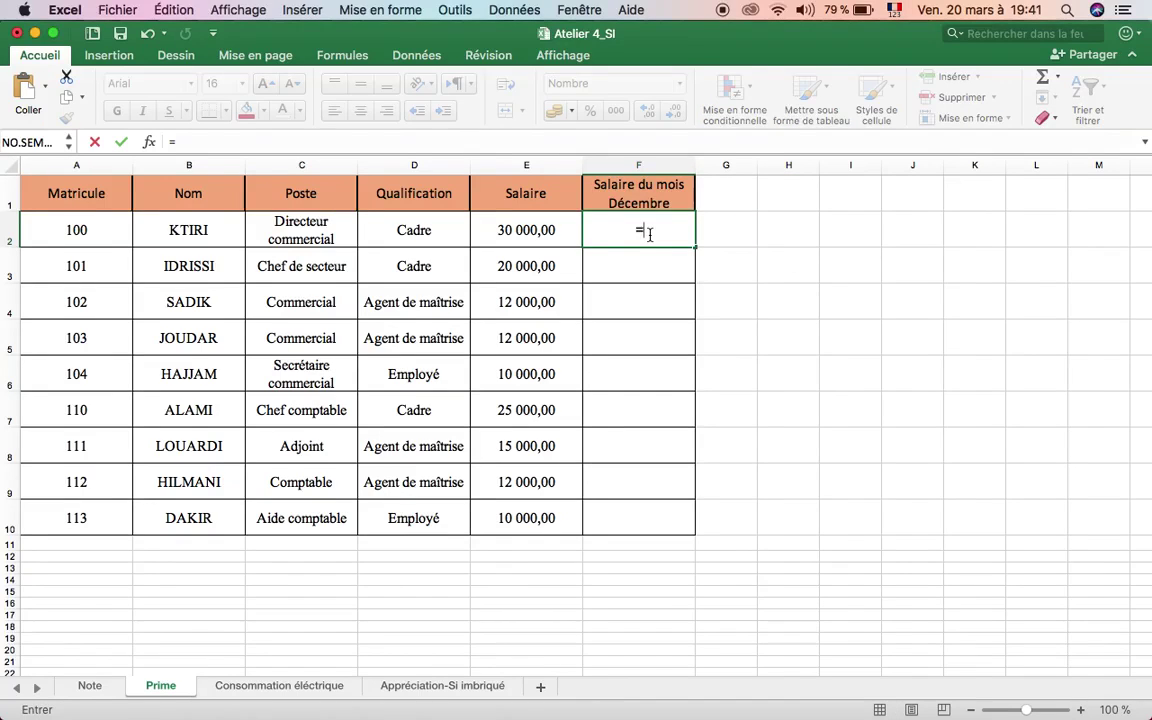
text(SI)
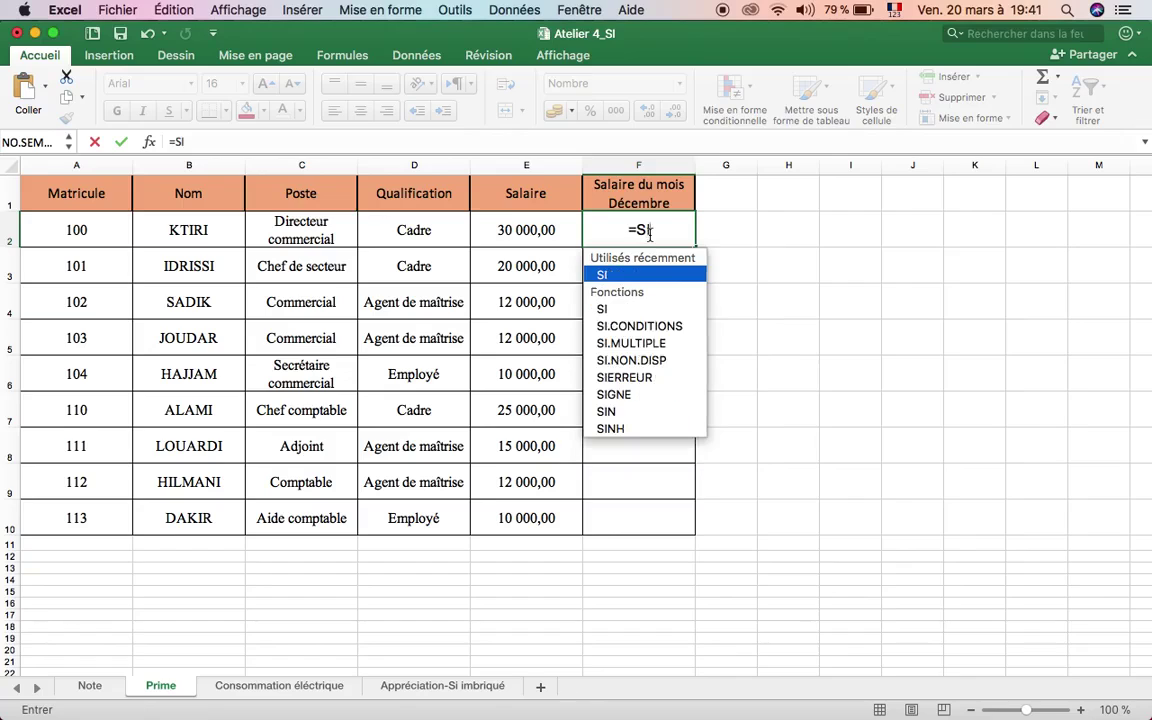
text(()
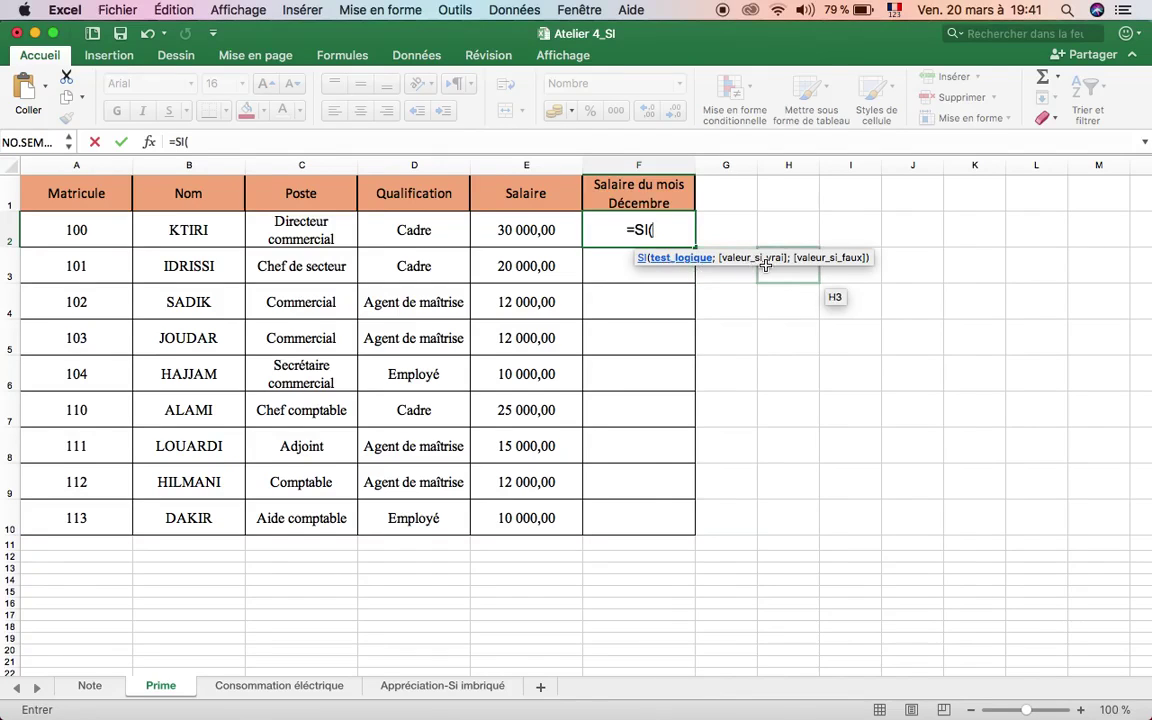
click(669, 232)
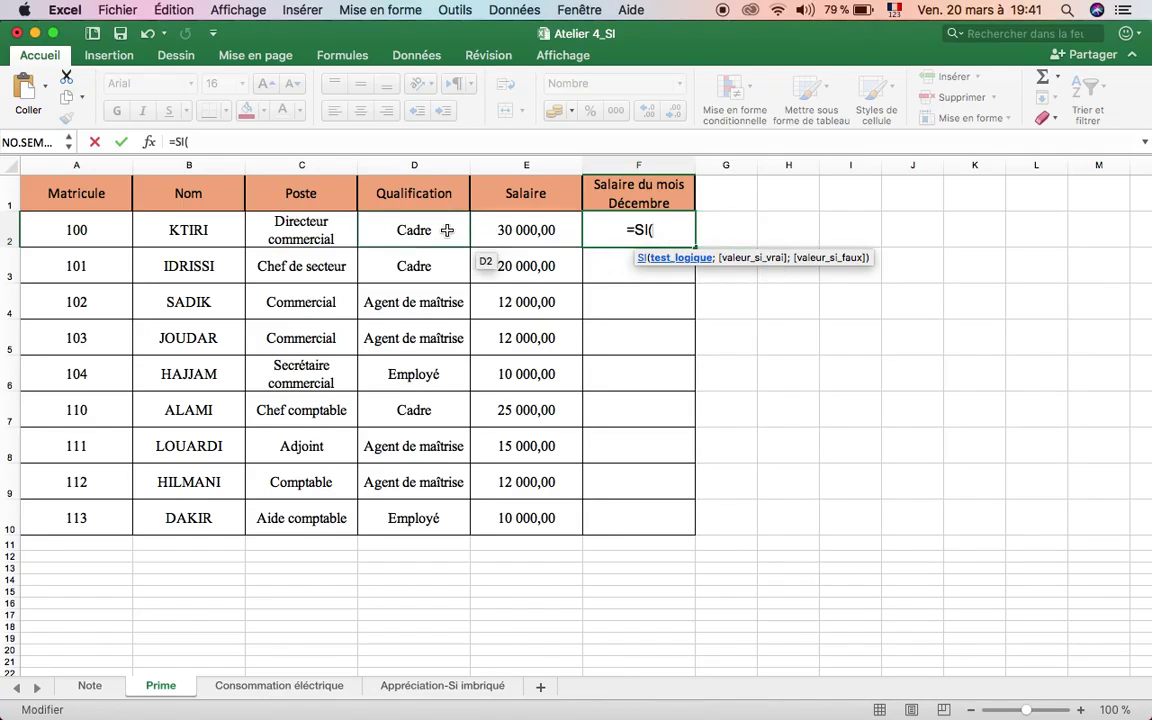
click(450, 231)
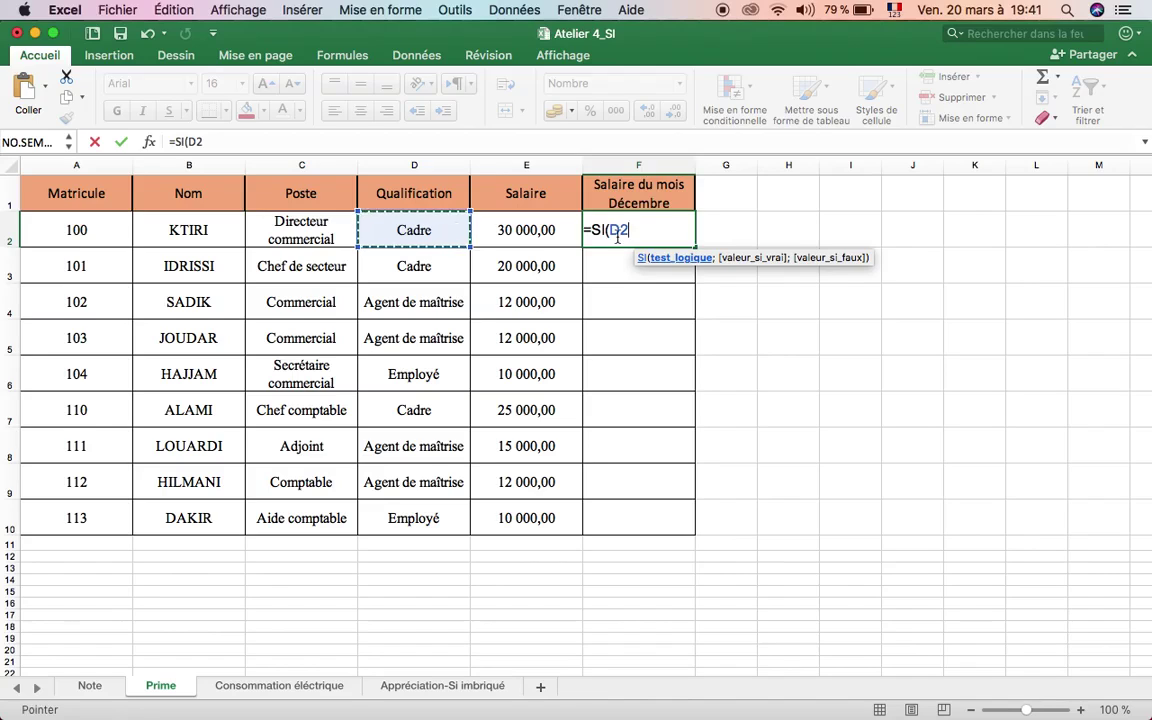
- Complete the logical test of the F2 formula as D2="Cadre", followed by the argument separator
text(=cadre)
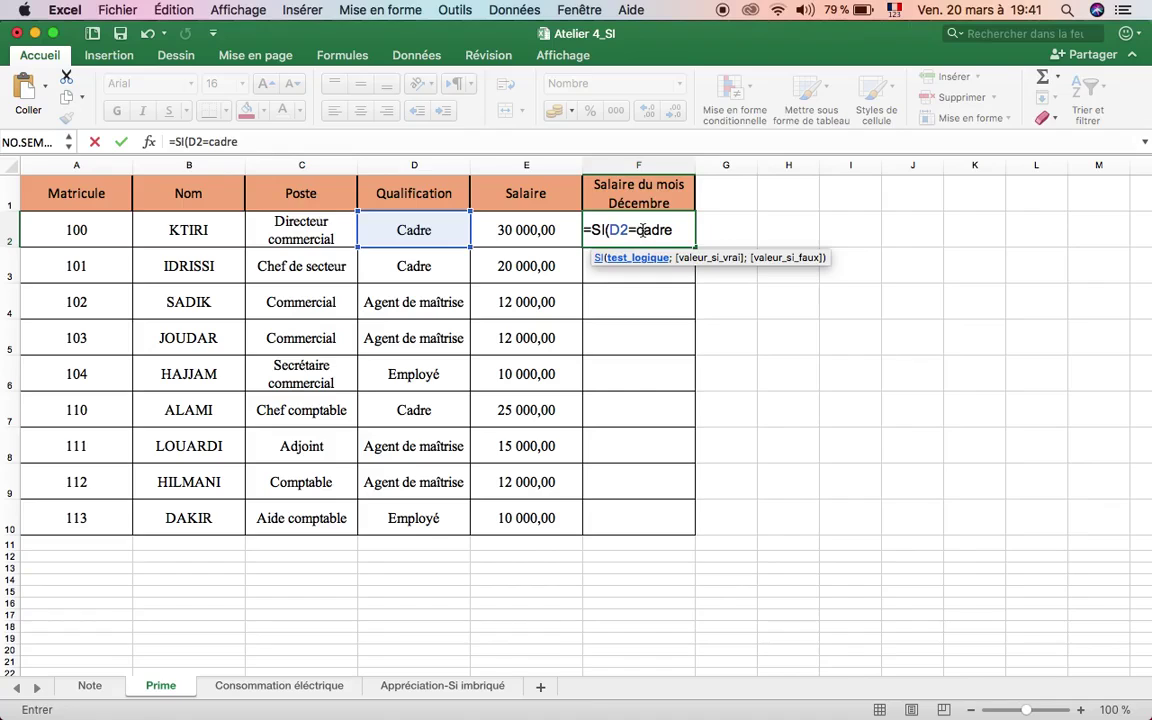
click(640, 230)
key(BackSpace)
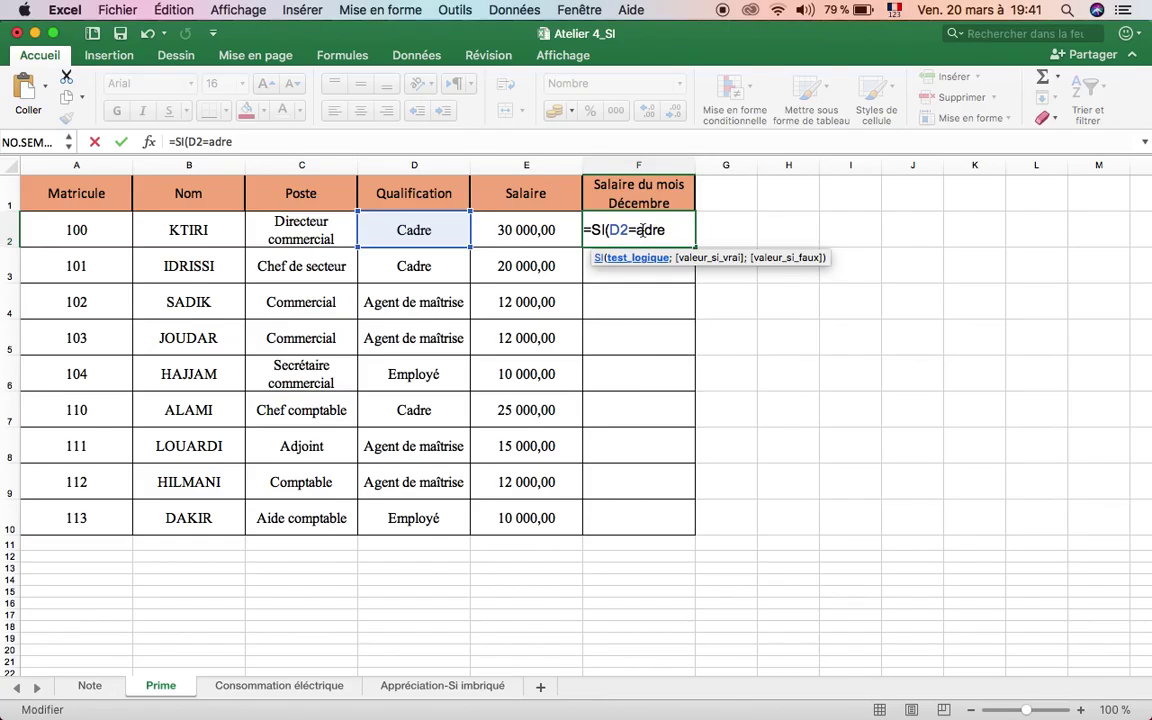
text(C)
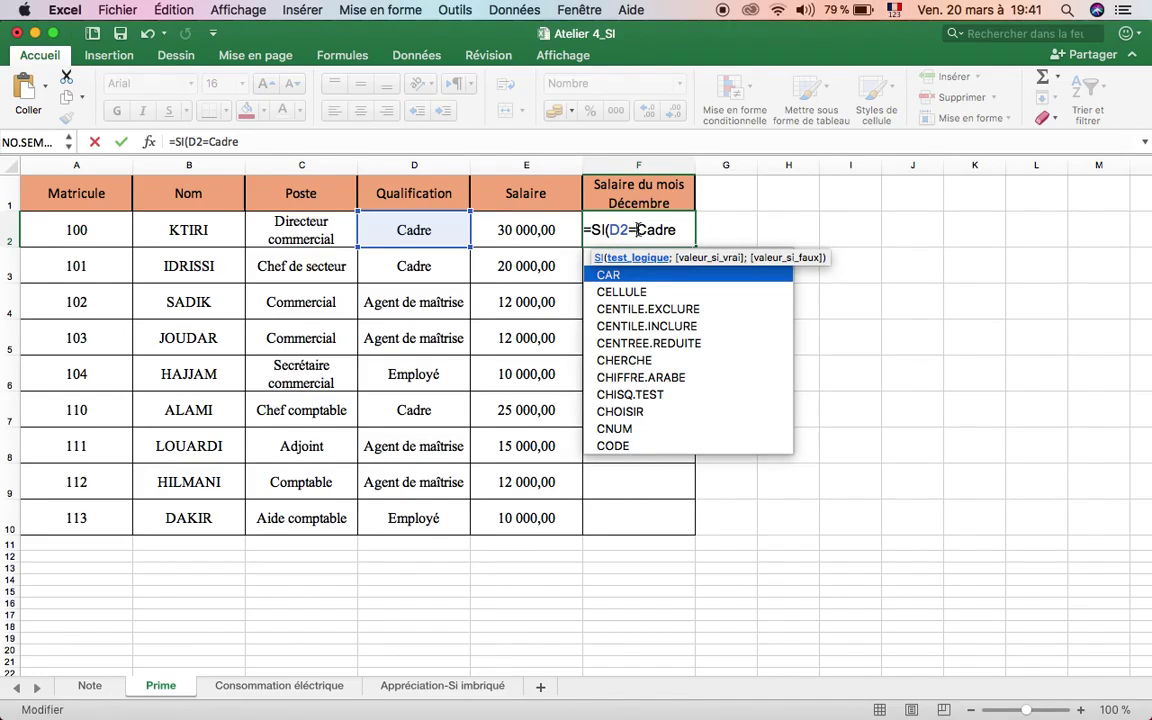
click(637, 230)
text(")
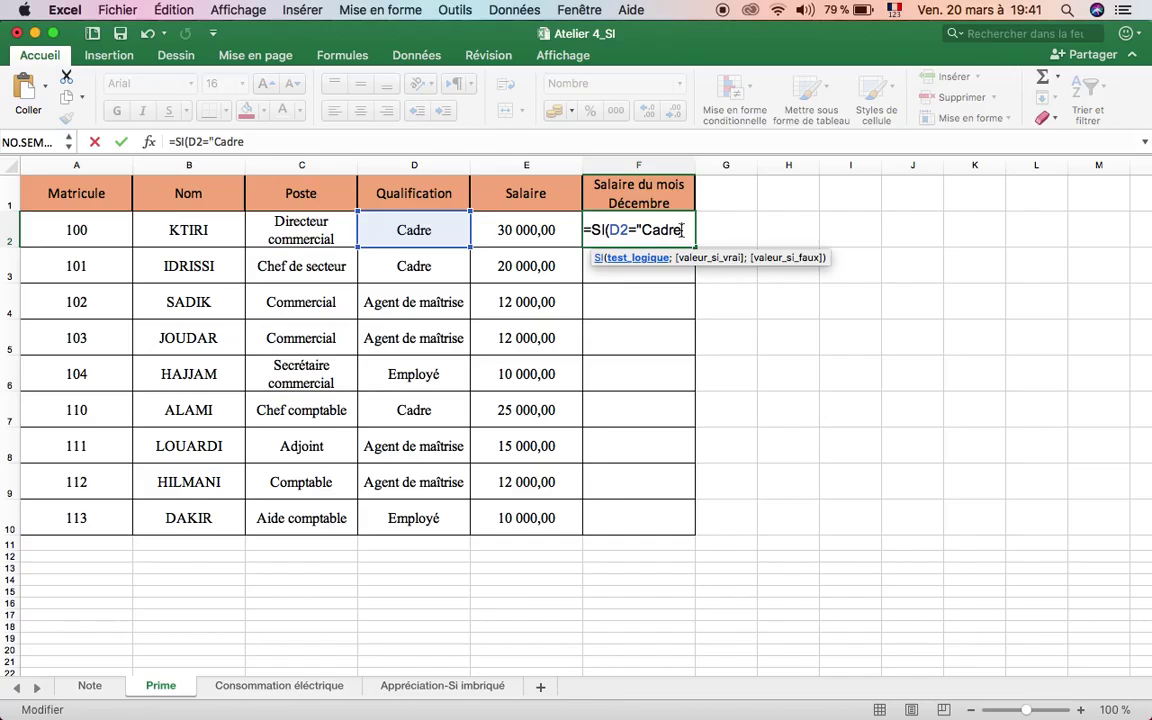
text(";)
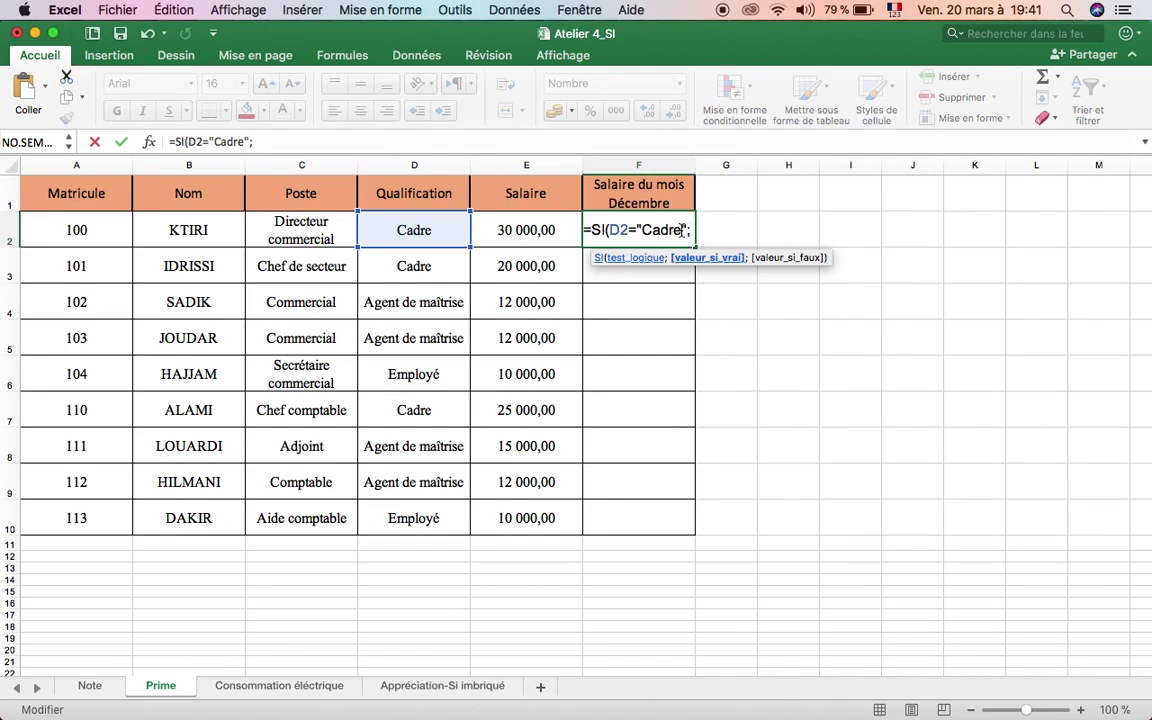
- Finish the F2 formula with E2+20000 as the value if true and E2+10000 as the value if false, and validate it
click(547, 233)
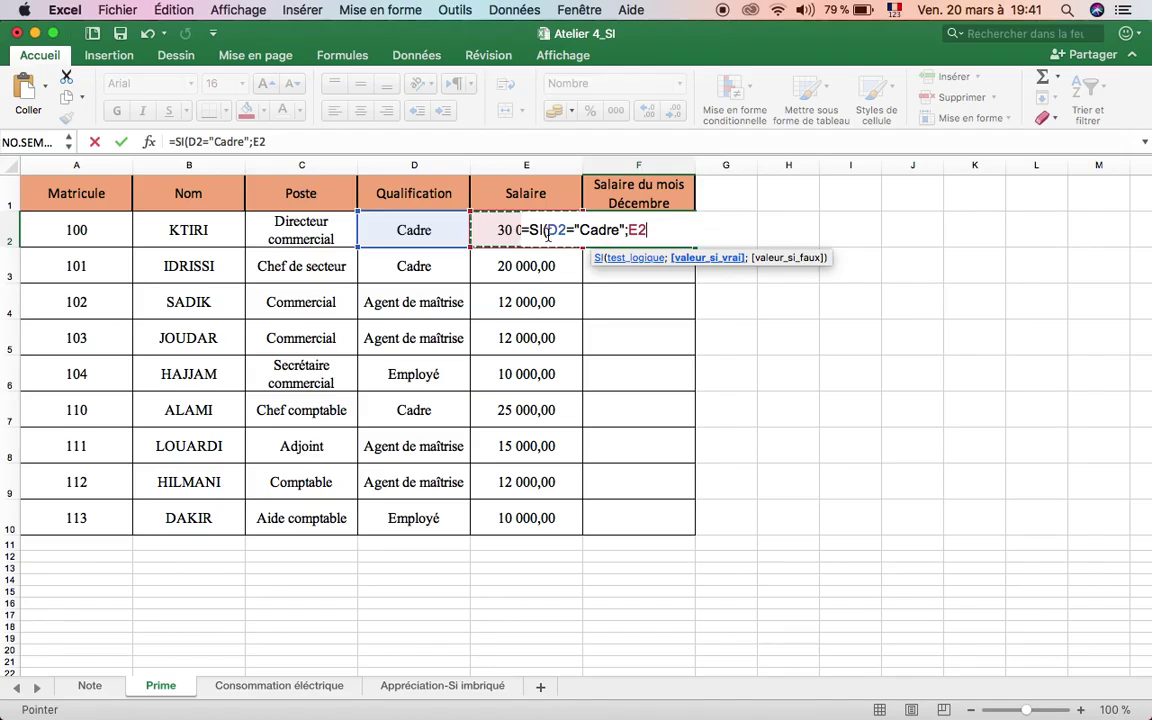
text(+)
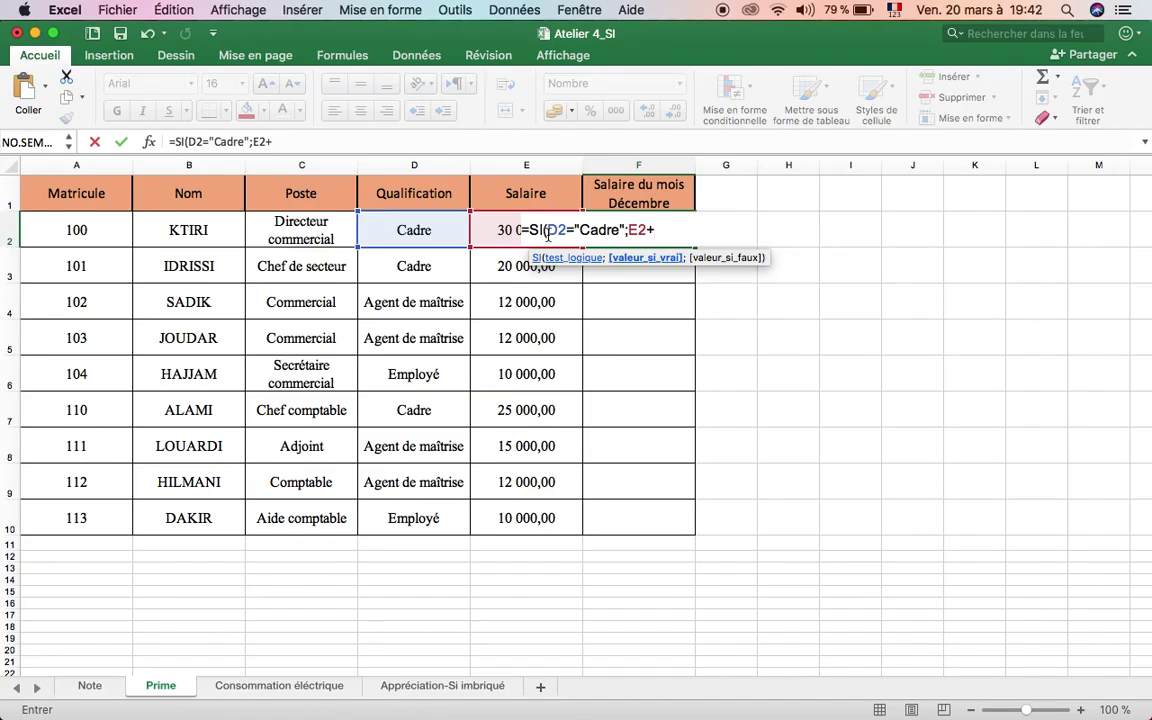
text(20000;)
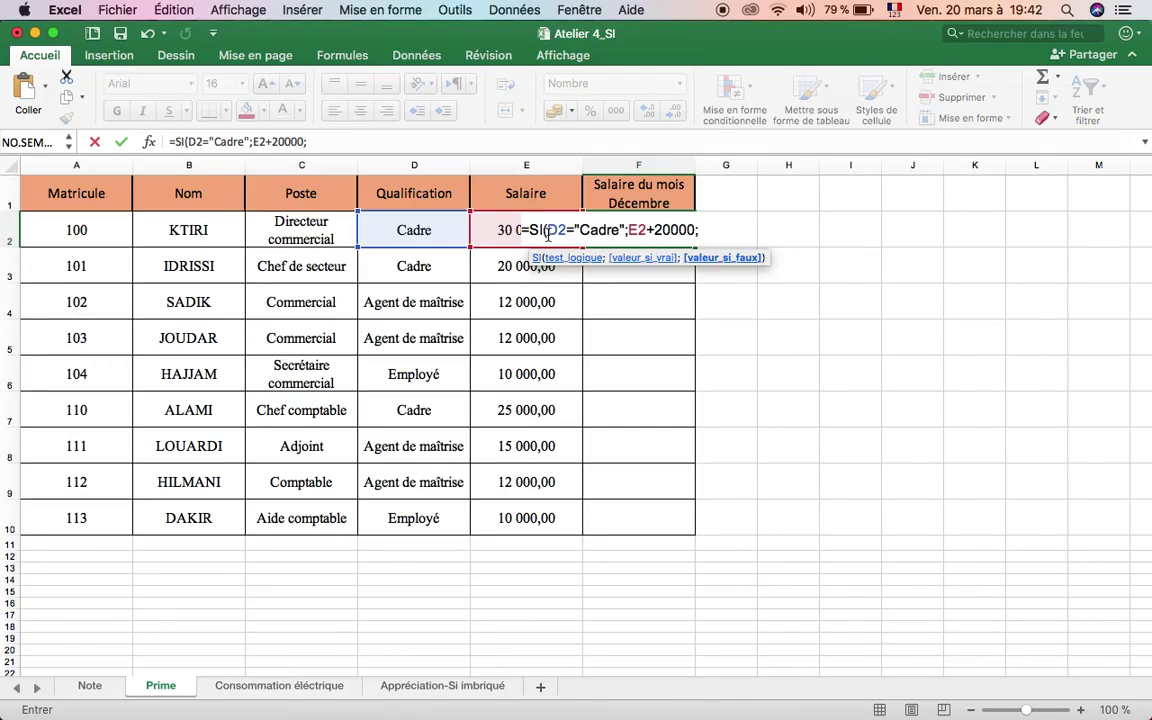
text(E)
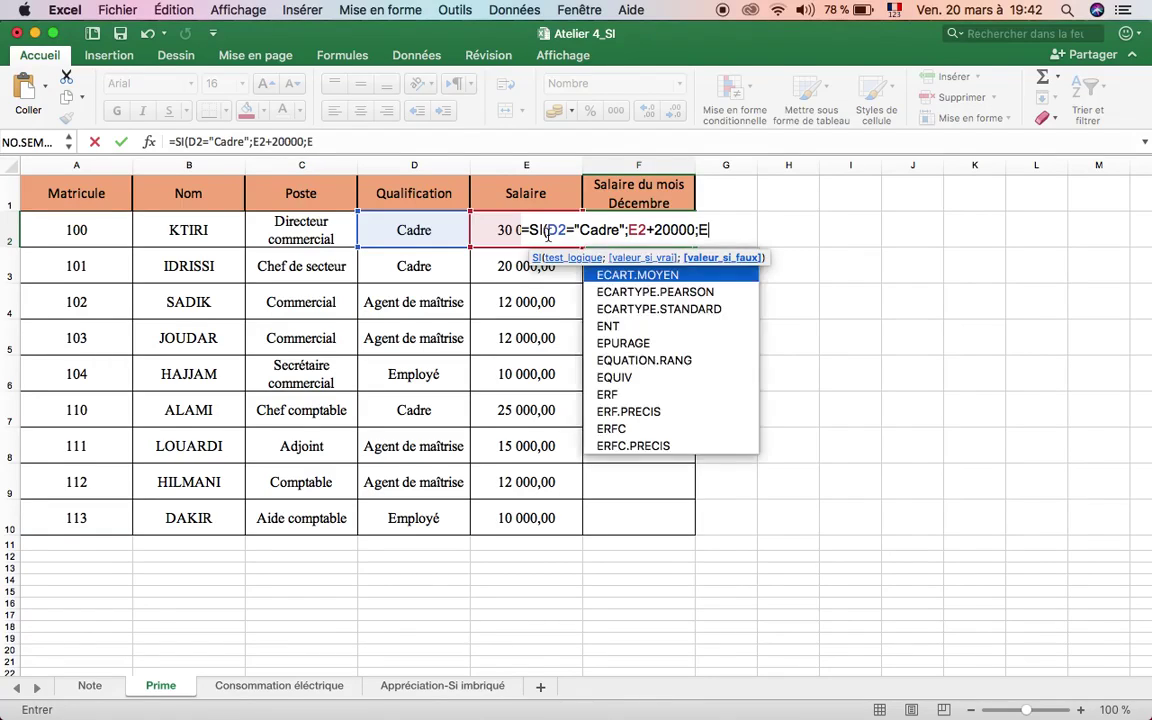
text(2)
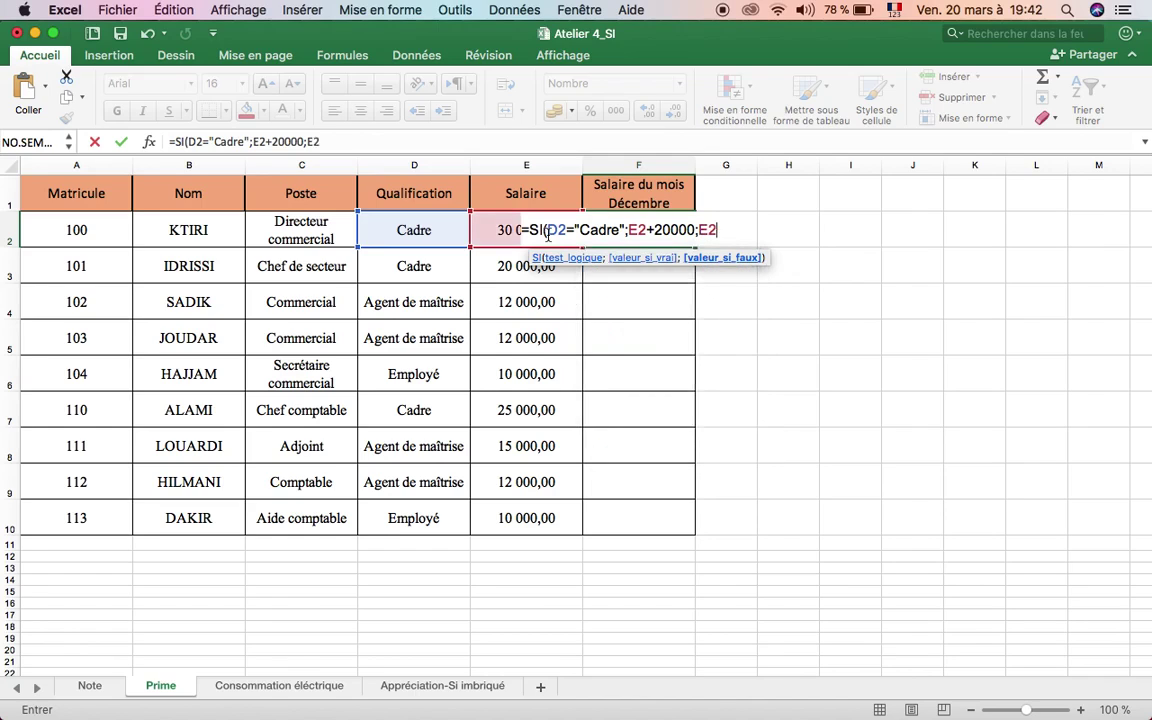
text(+1000)
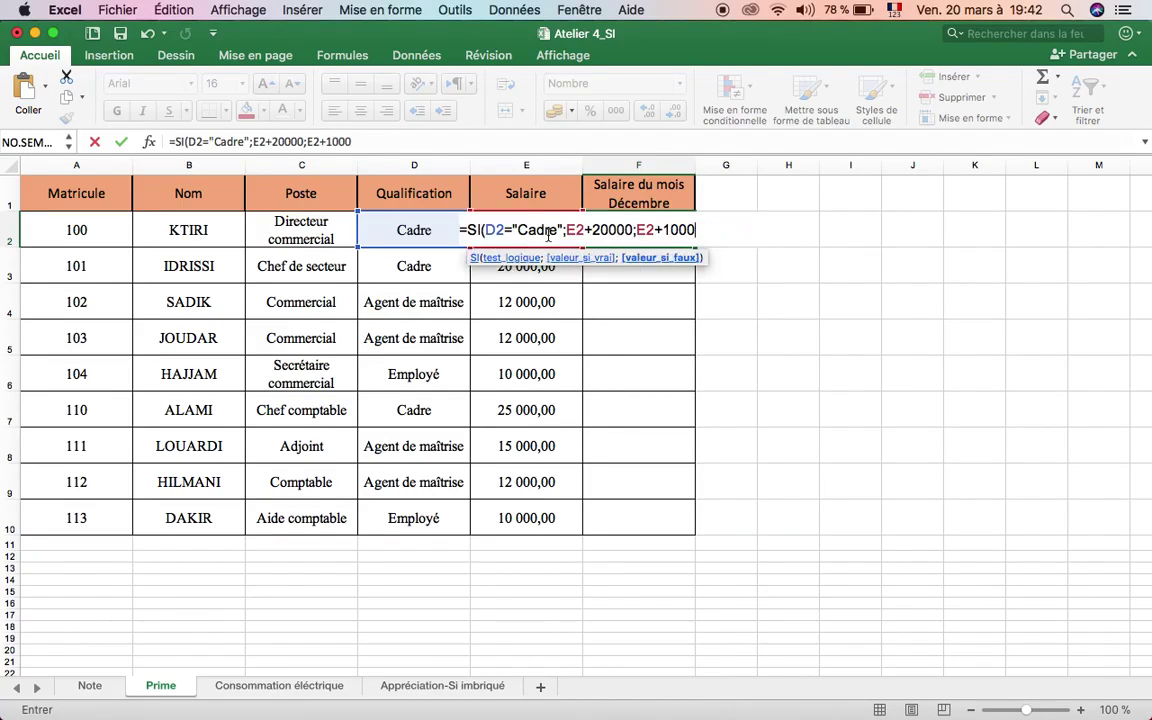
text(0))
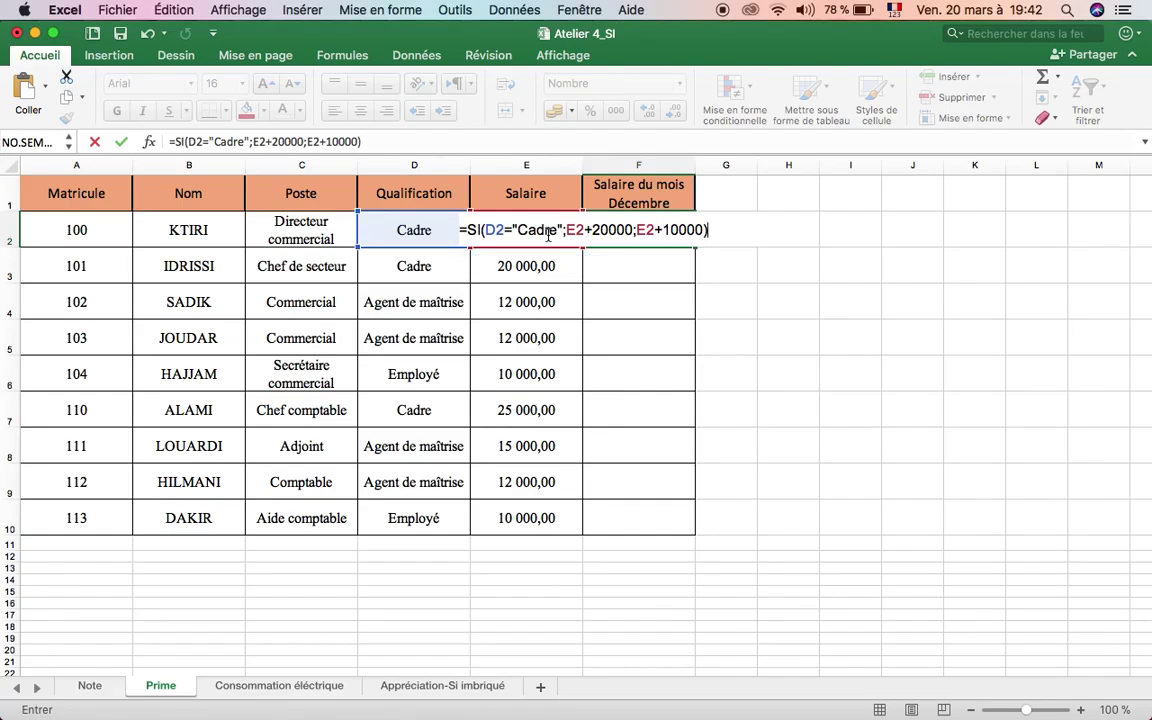
key(Return)
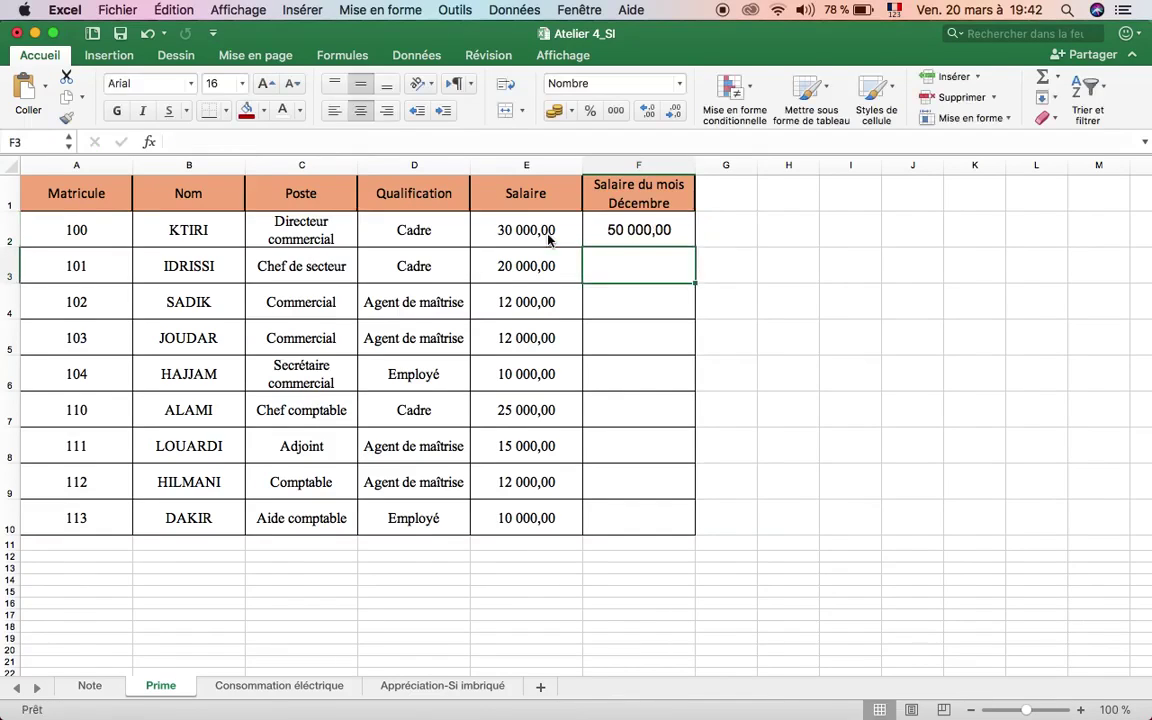
- Check the F2 result against the salary in E2 and the qualification in D2, and fill the formula down to F10
click(652, 235)
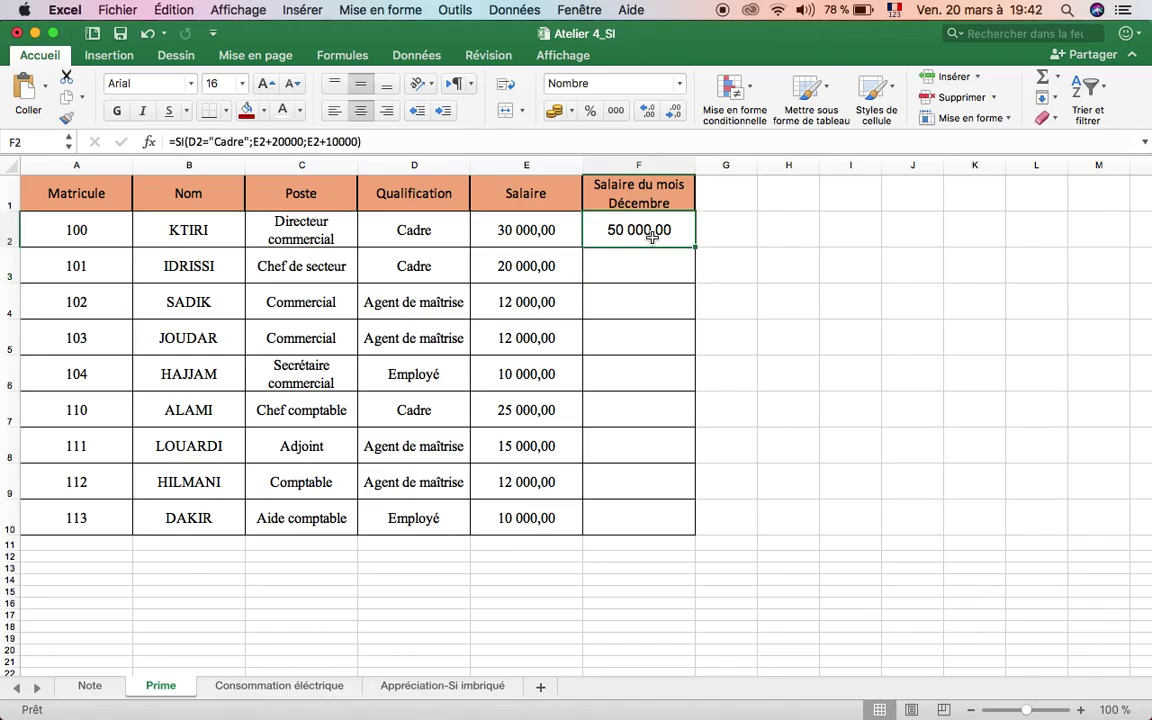
click(512, 232)
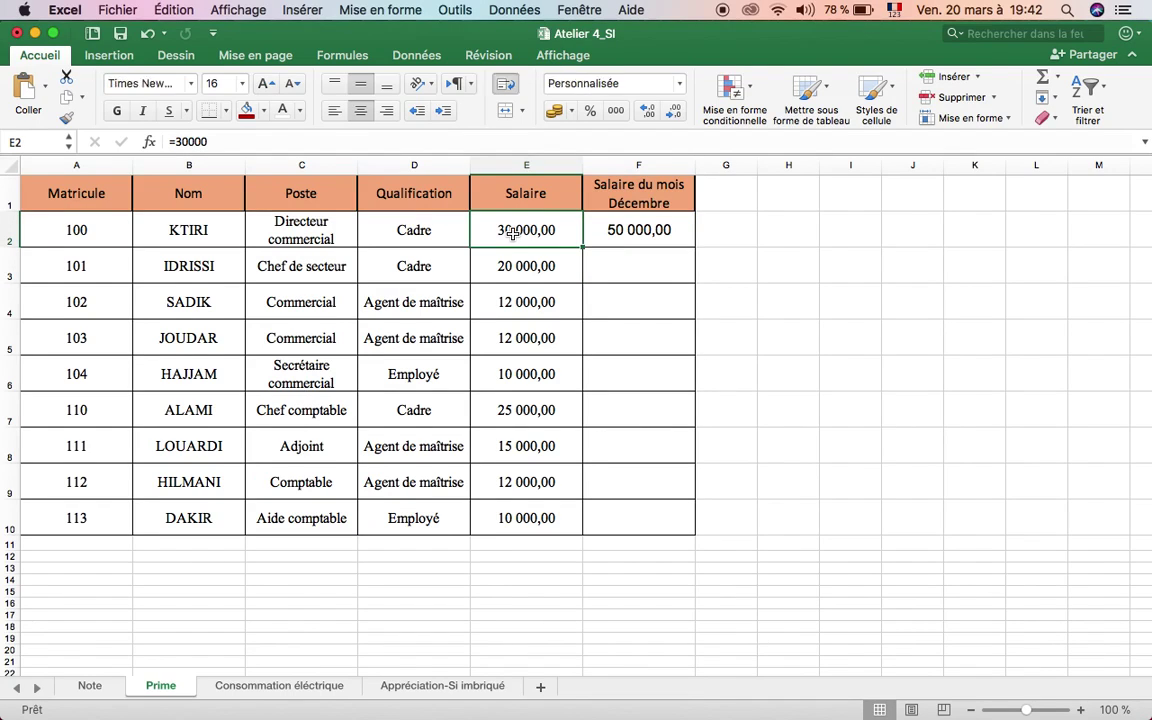
click(615, 236)
click(454, 229)
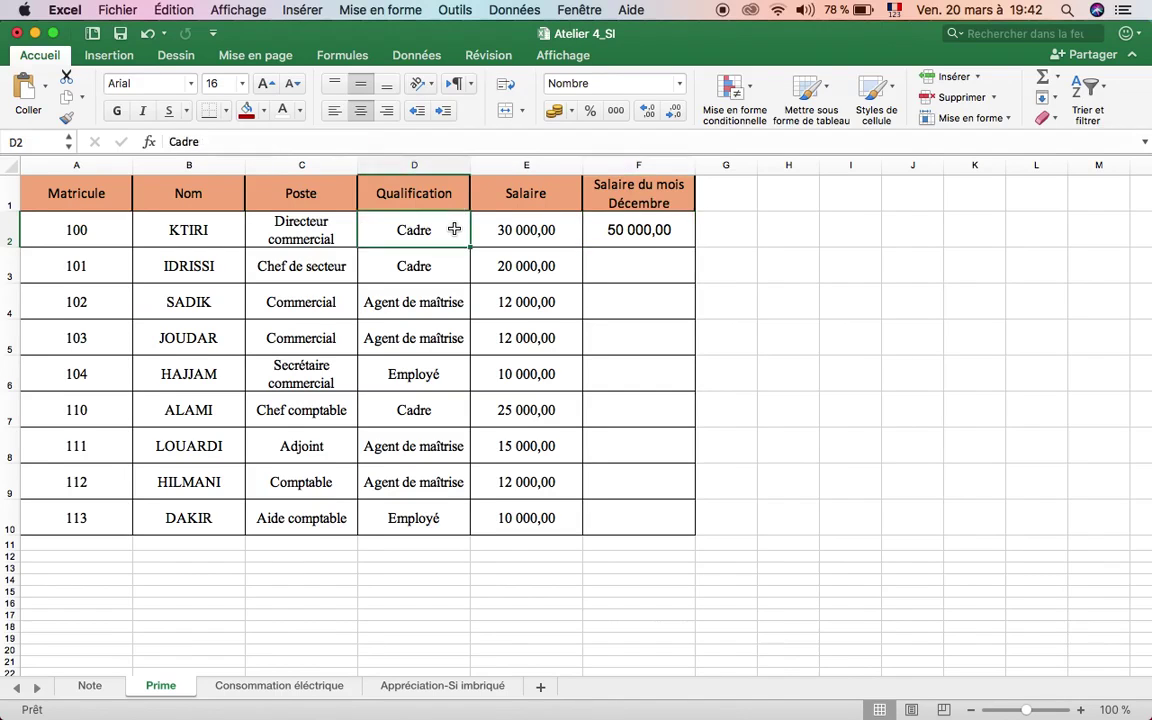
click(671, 232)
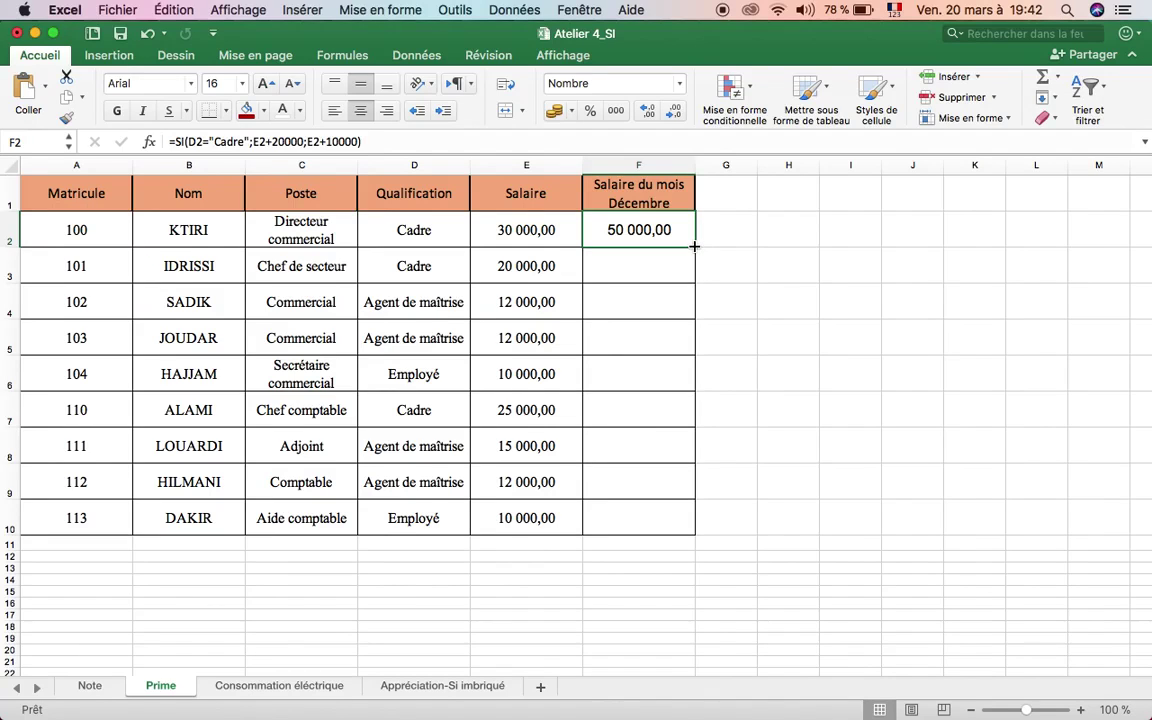
double_click(694, 246)
click(746, 268)
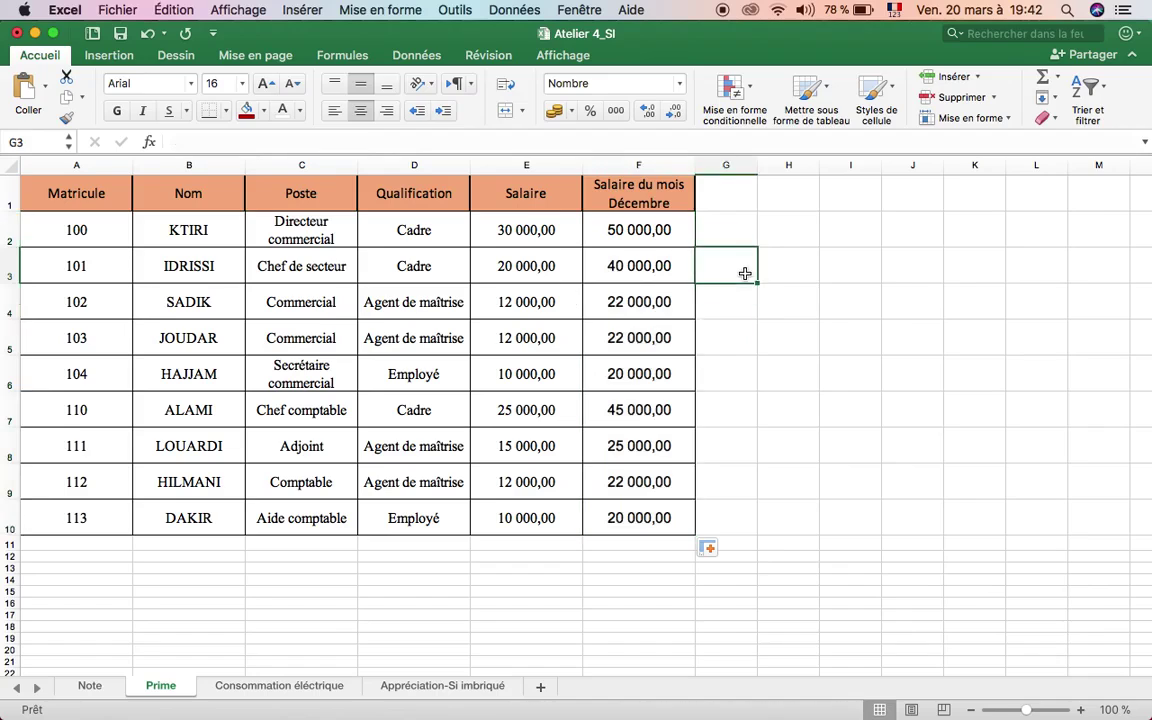
- Compare the December salaries in rows 2, 4, 7 and 10 with the base salaries and the qualification in D2
click(621, 237)
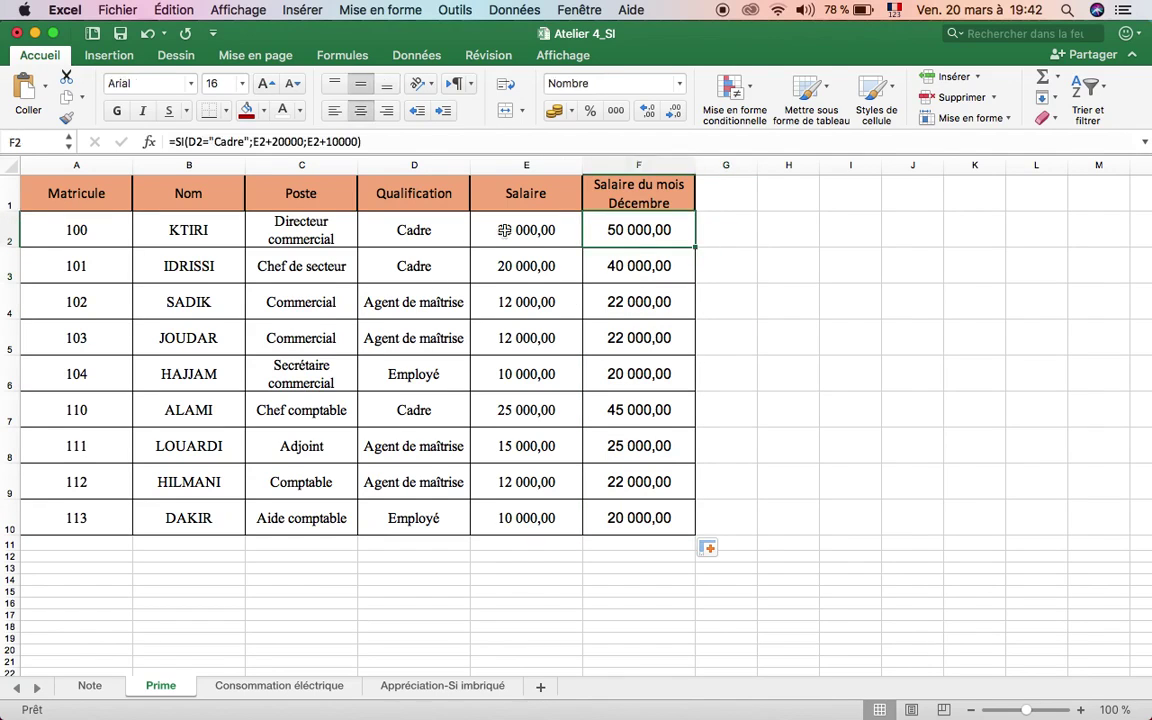
click(436, 230)
click(547, 233)
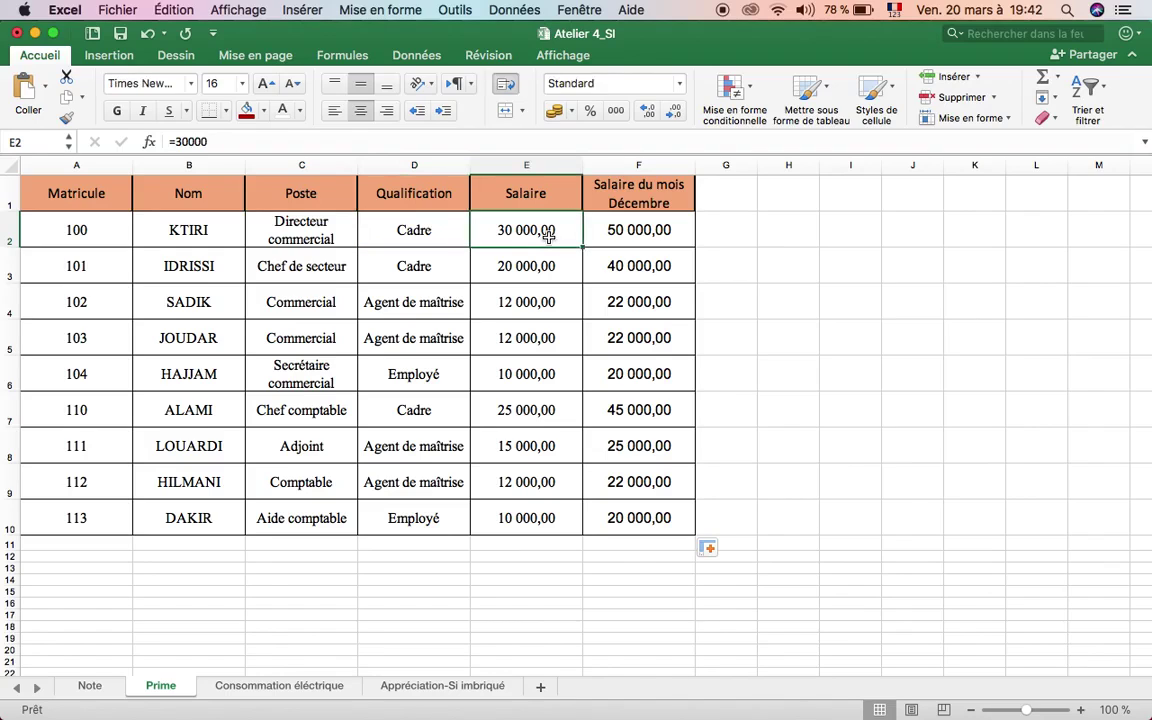
click(622, 231)
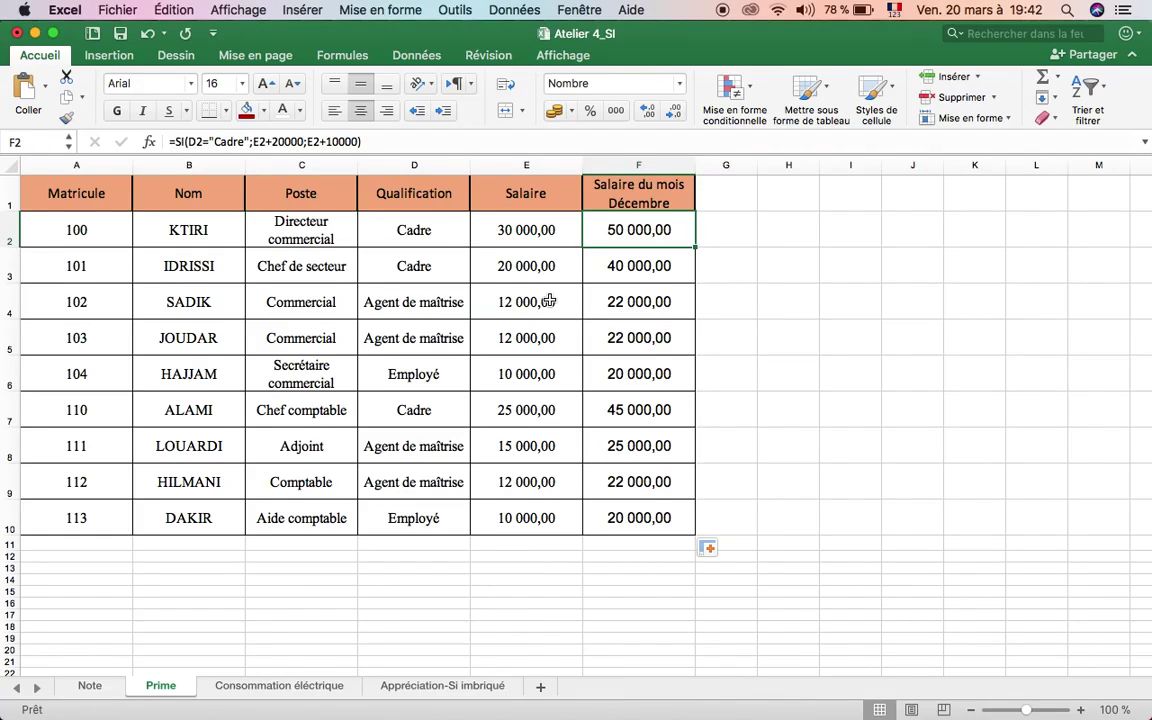
click(543, 301)
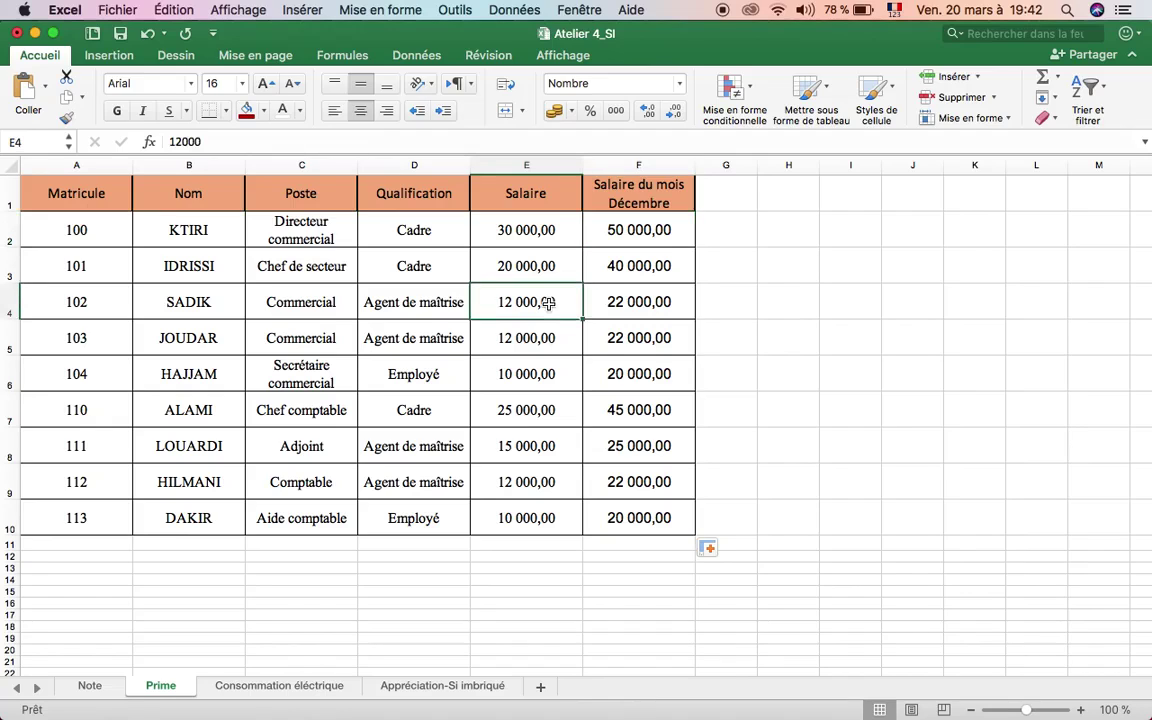
click(638, 296)
click(537, 299)
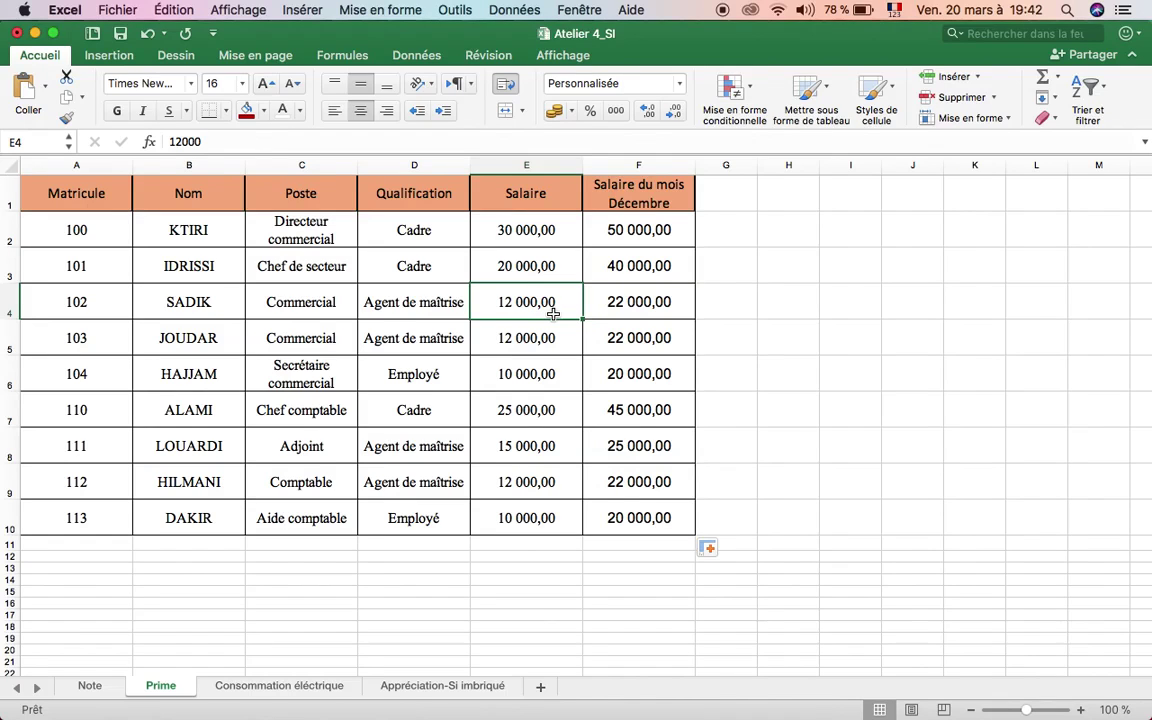
click(630, 312)
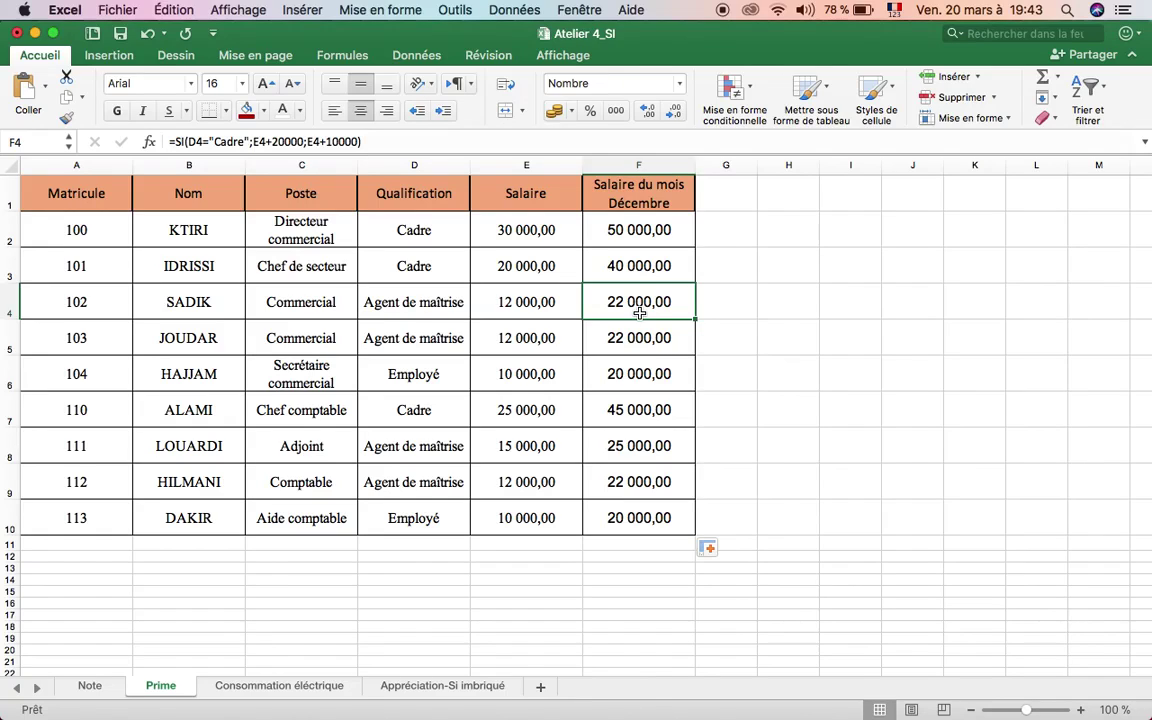
click(536, 413)
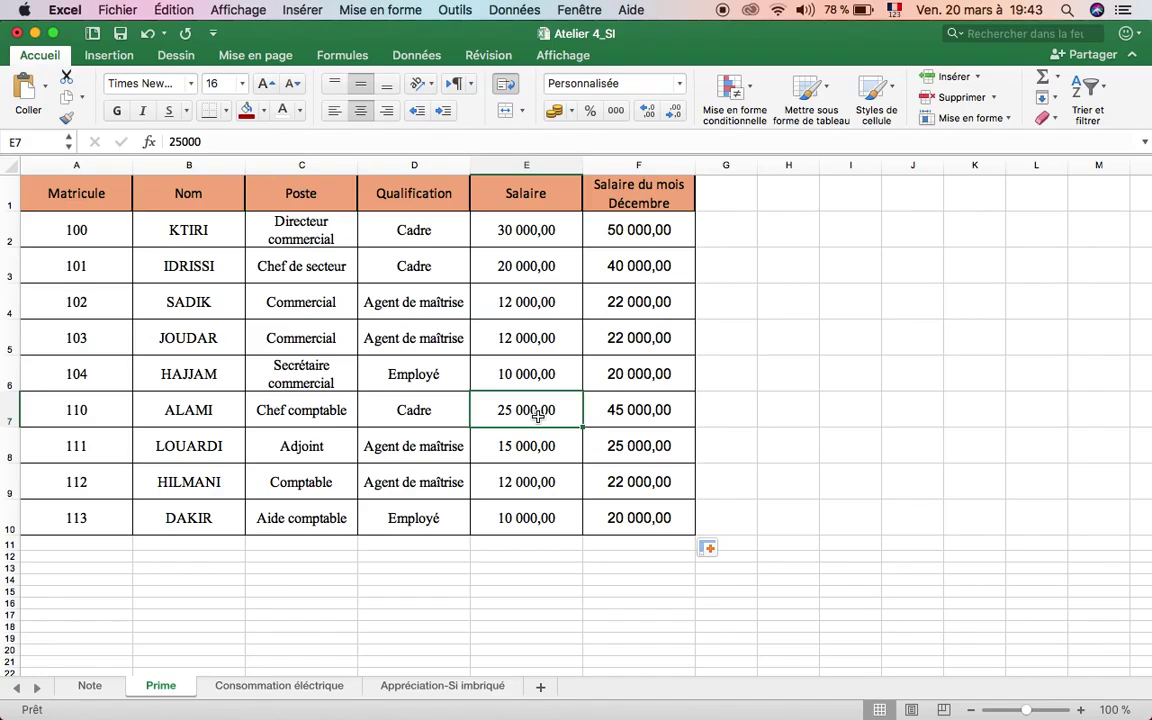
click(655, 410)
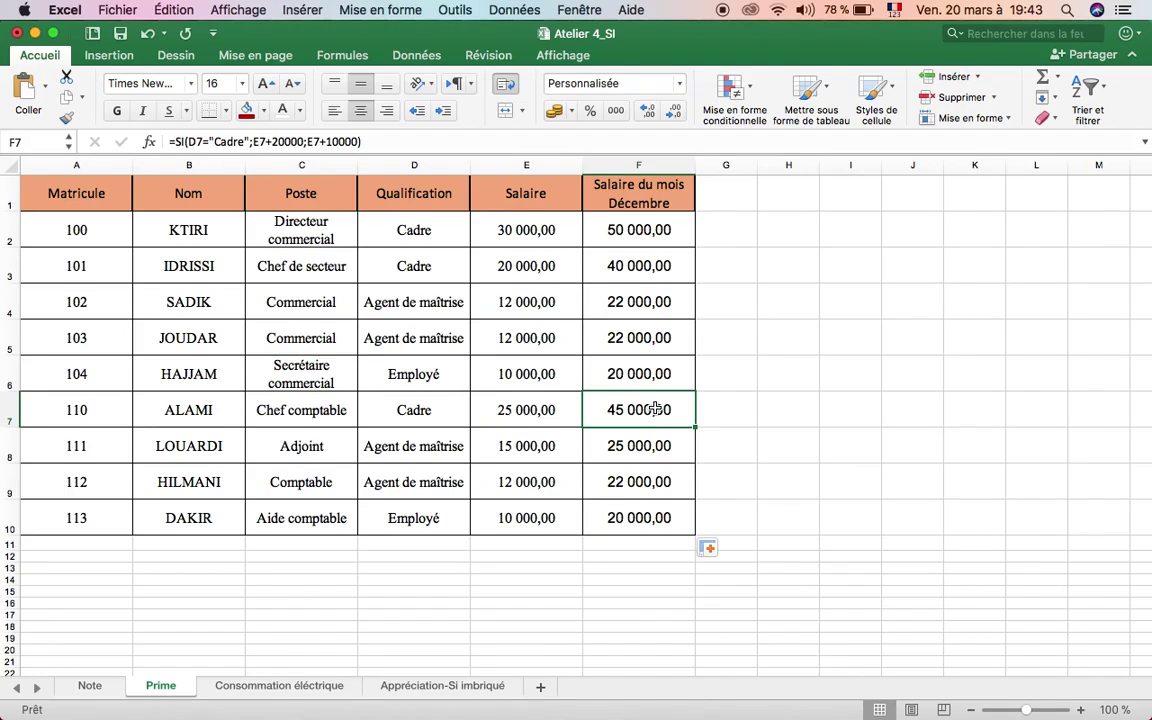
click(562, 524)
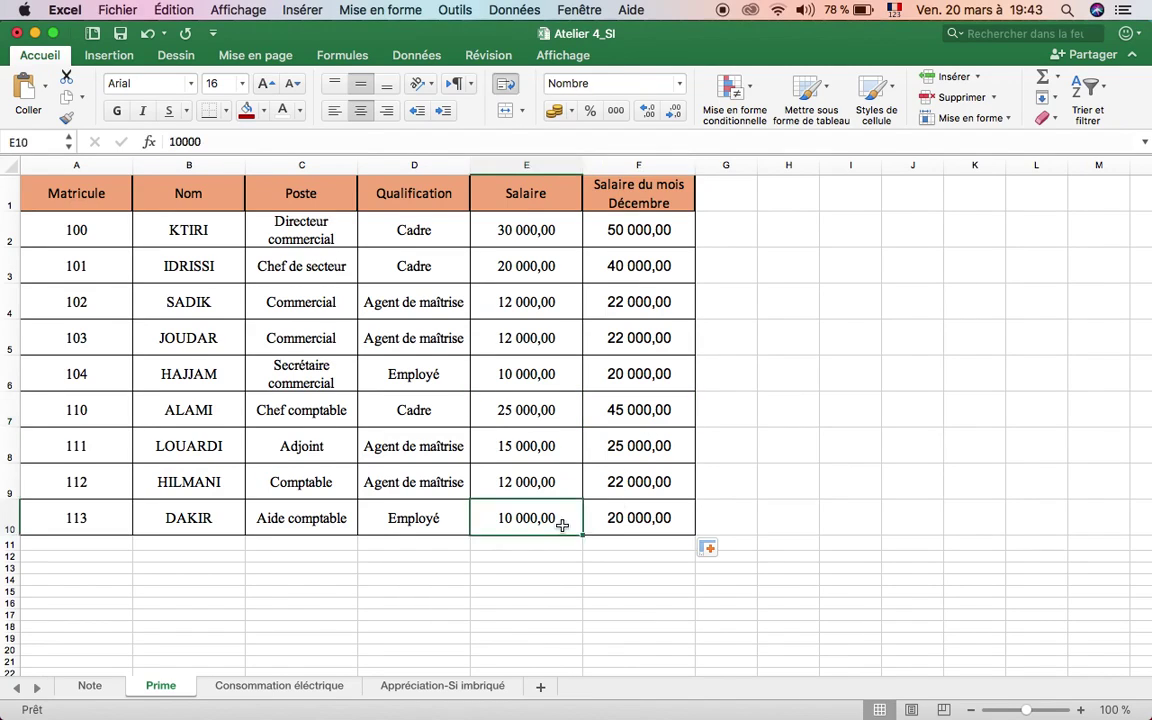
click(620, 516)
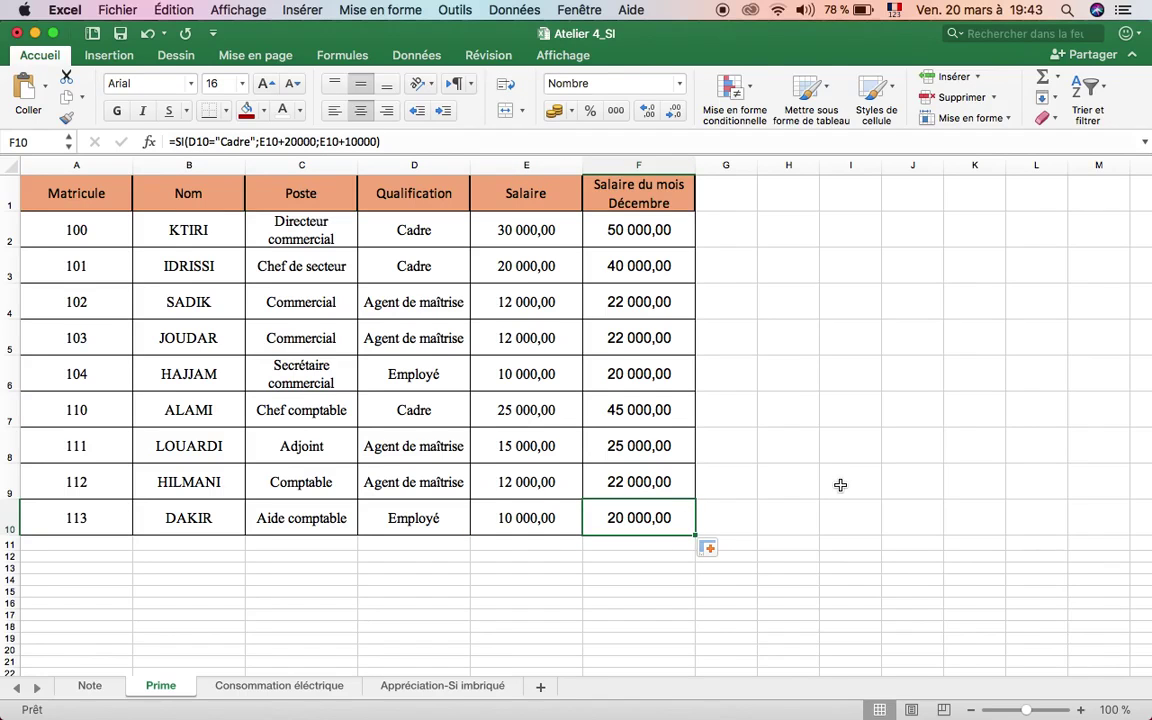
- On the Consommation électrique sheet, start a SI formula in E5 with the logical test D5>480, followed by the argument separator
click(278, 688)
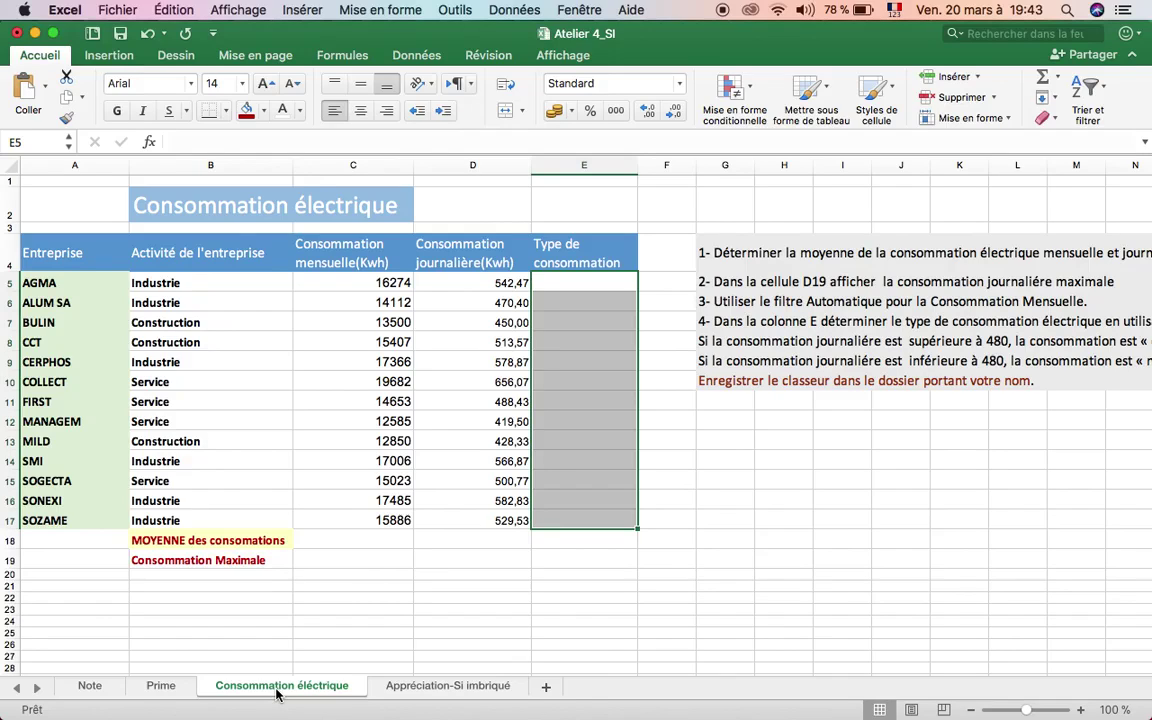
click(575, 280)
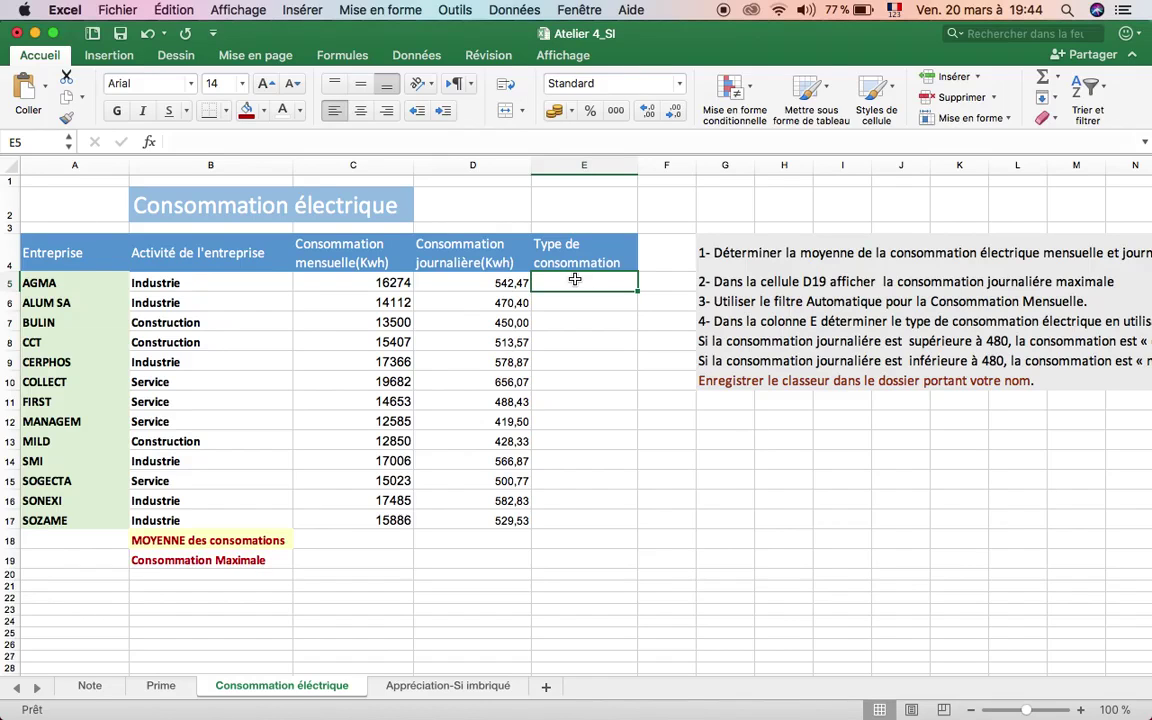
text(=S)
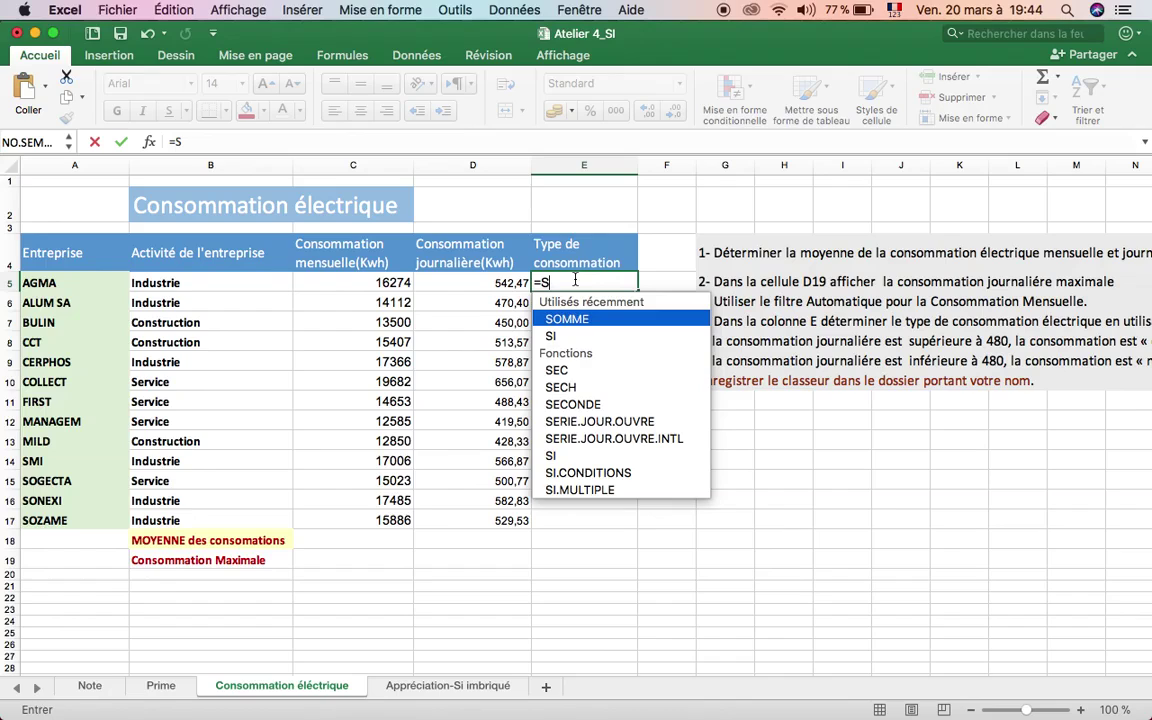
text(I()
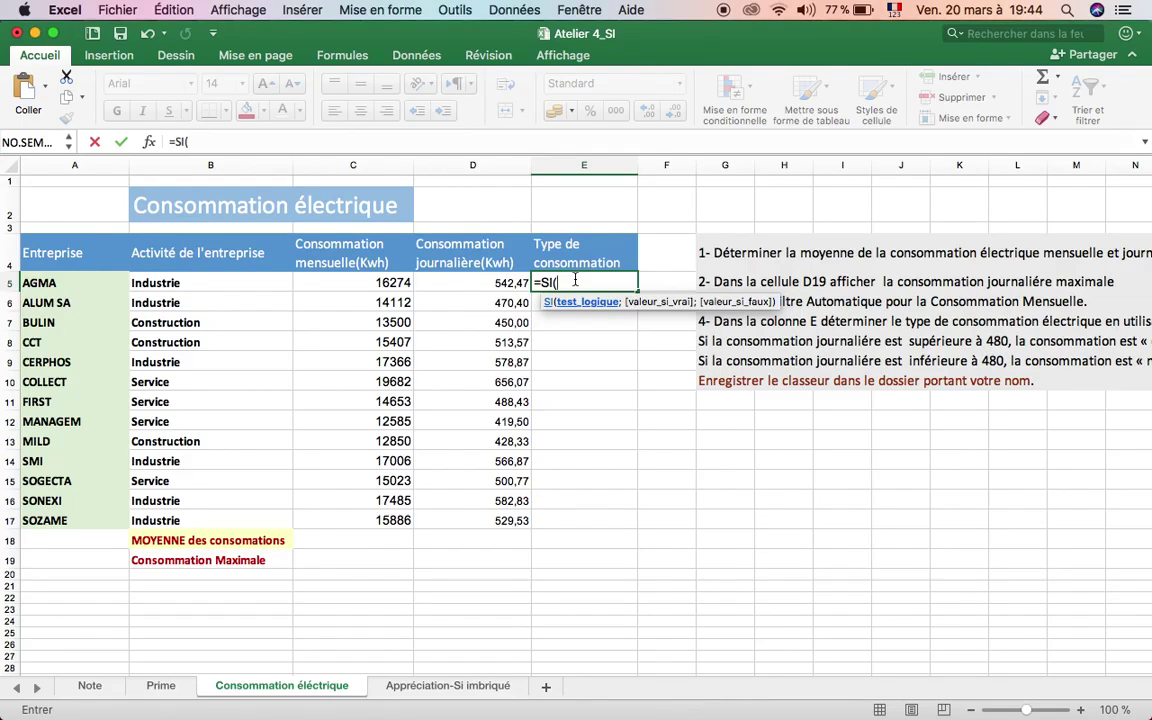
click(485, 284)
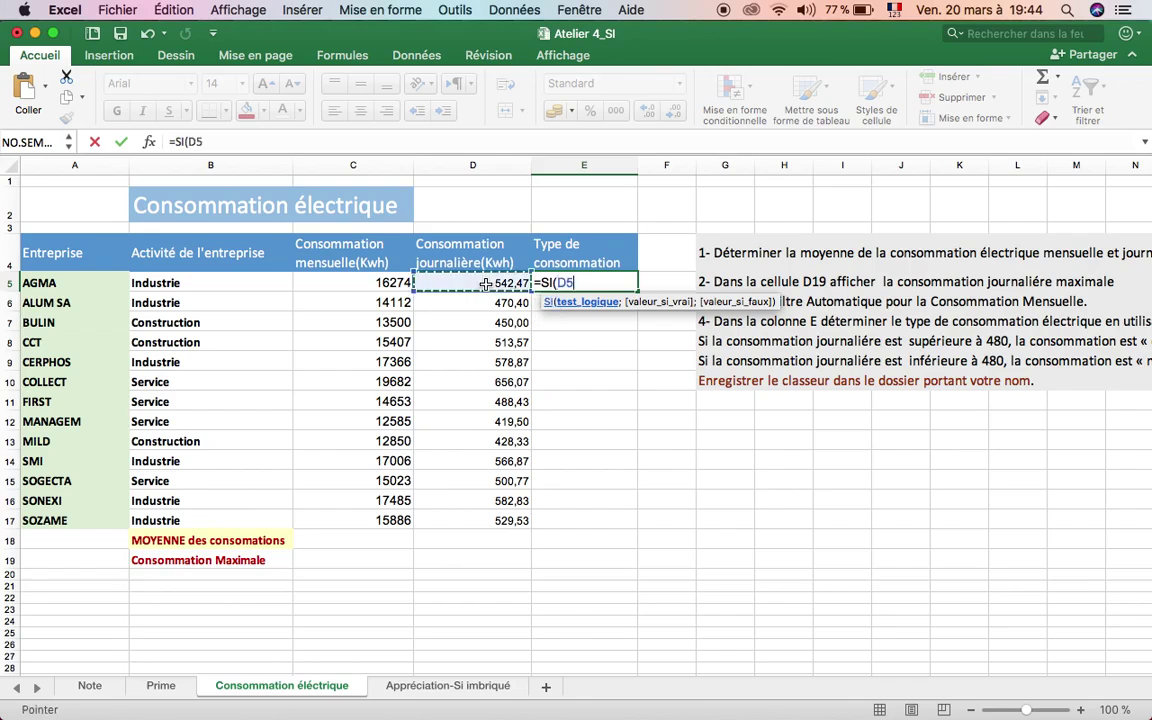
text(>)
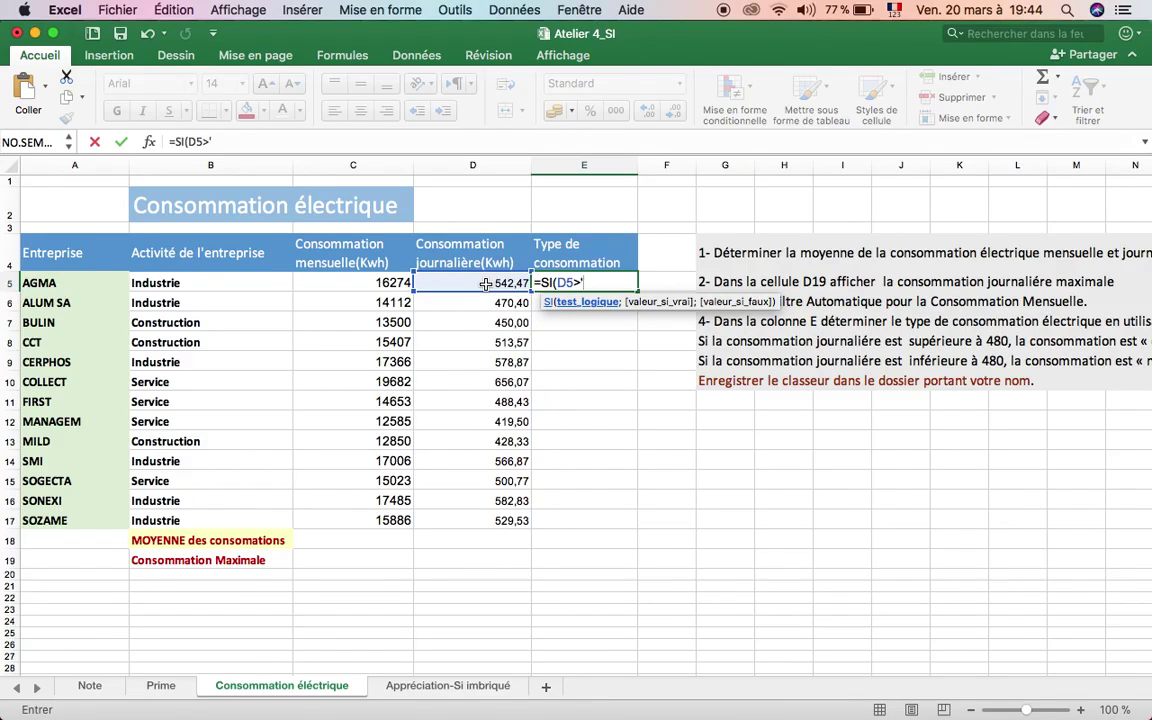
text(480;)
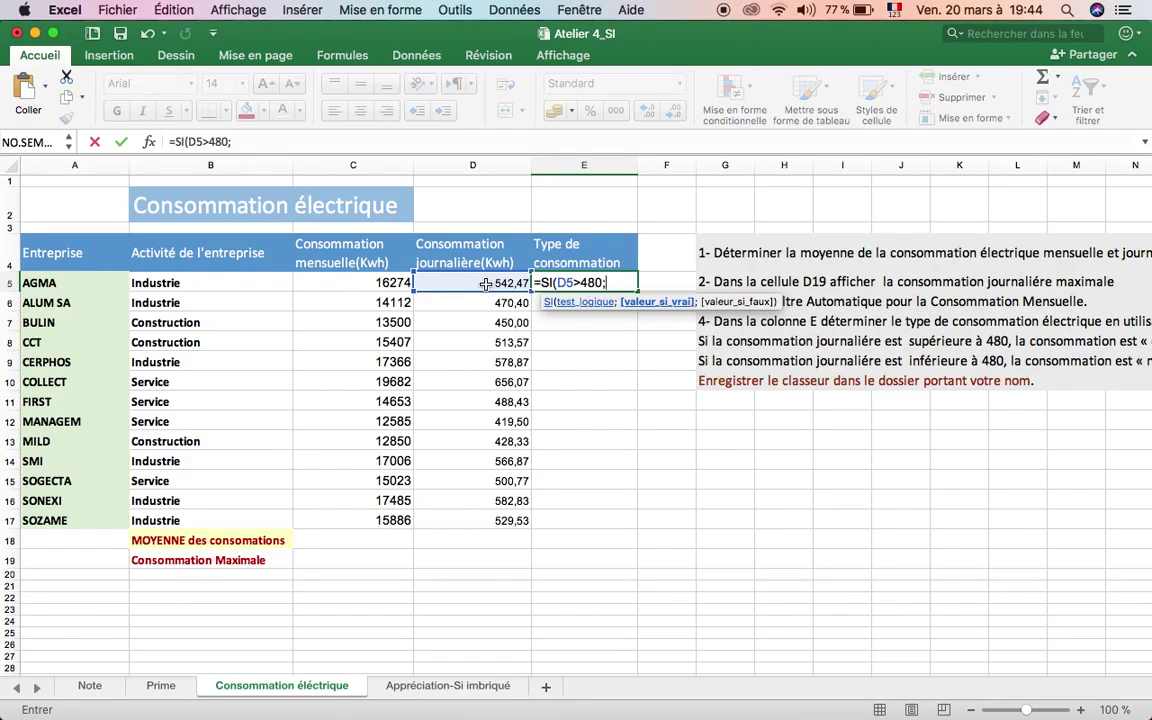
- Complete the E5 formula with Elevée and Normale, both without quotation marks, as the true and false values, and validate it
text(Elevée;)
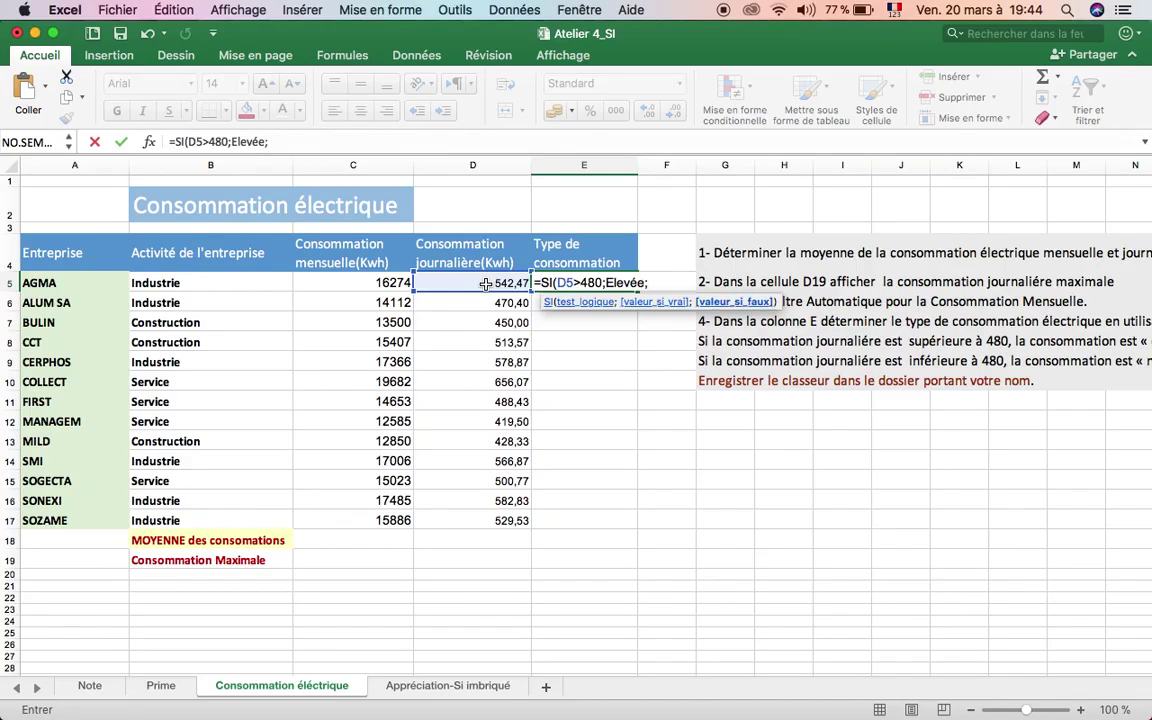
text(N)
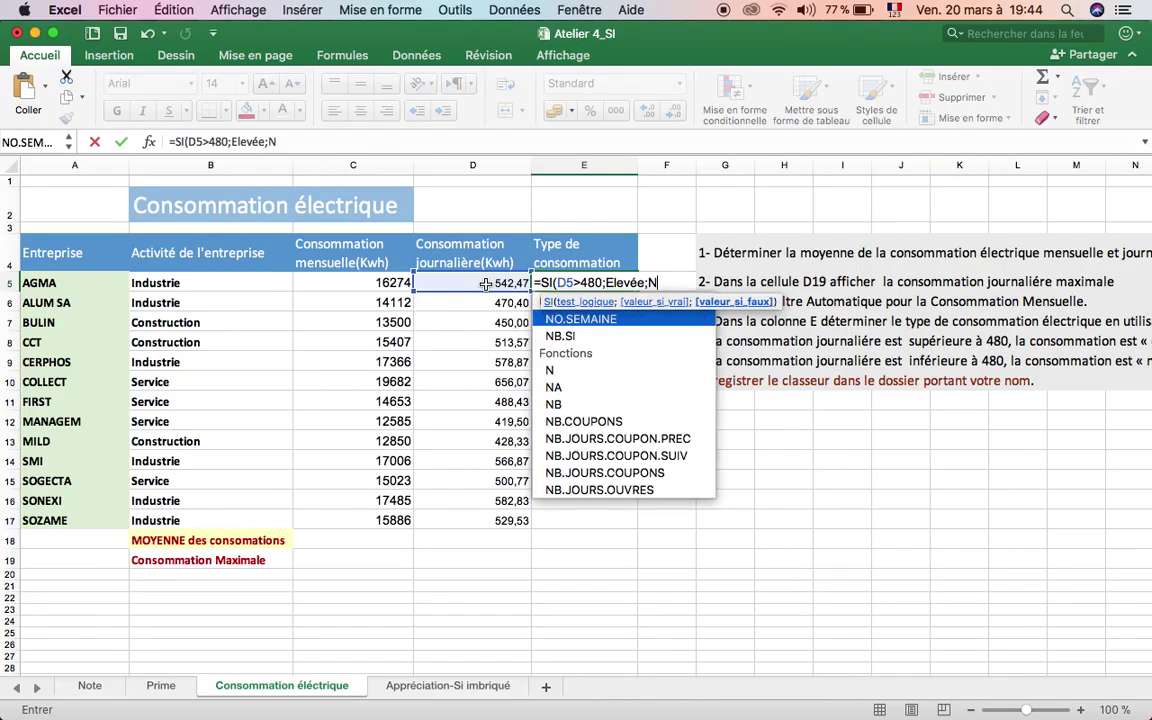
text(ormale)
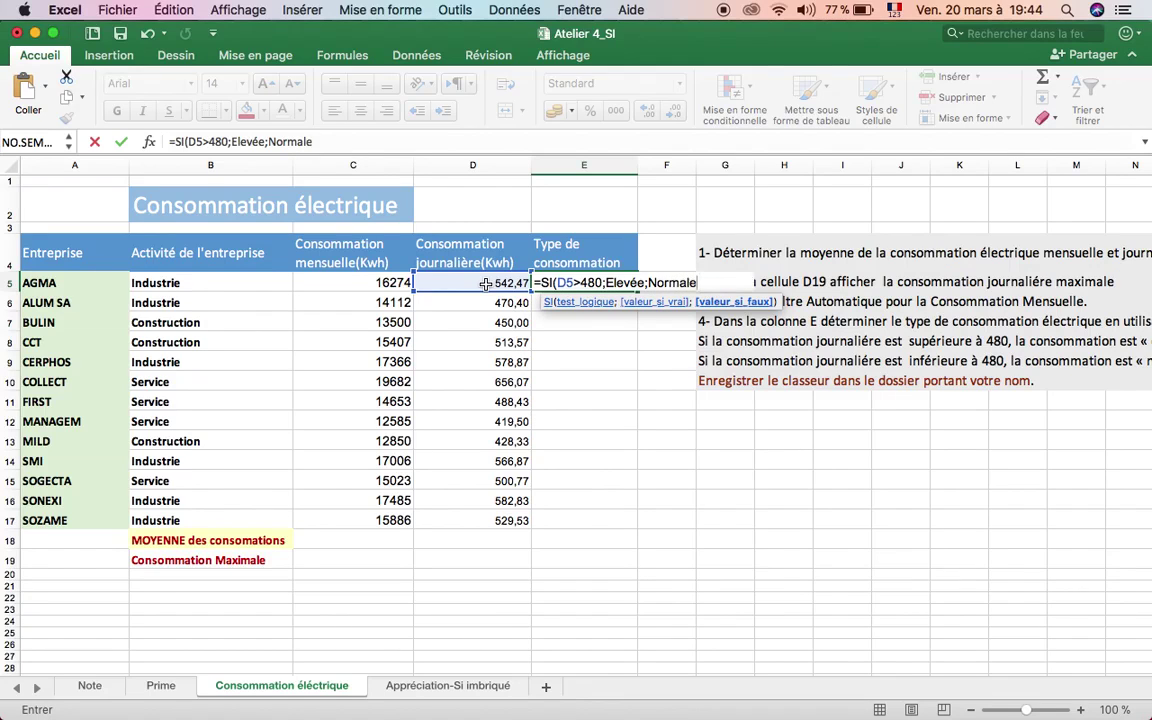
text())
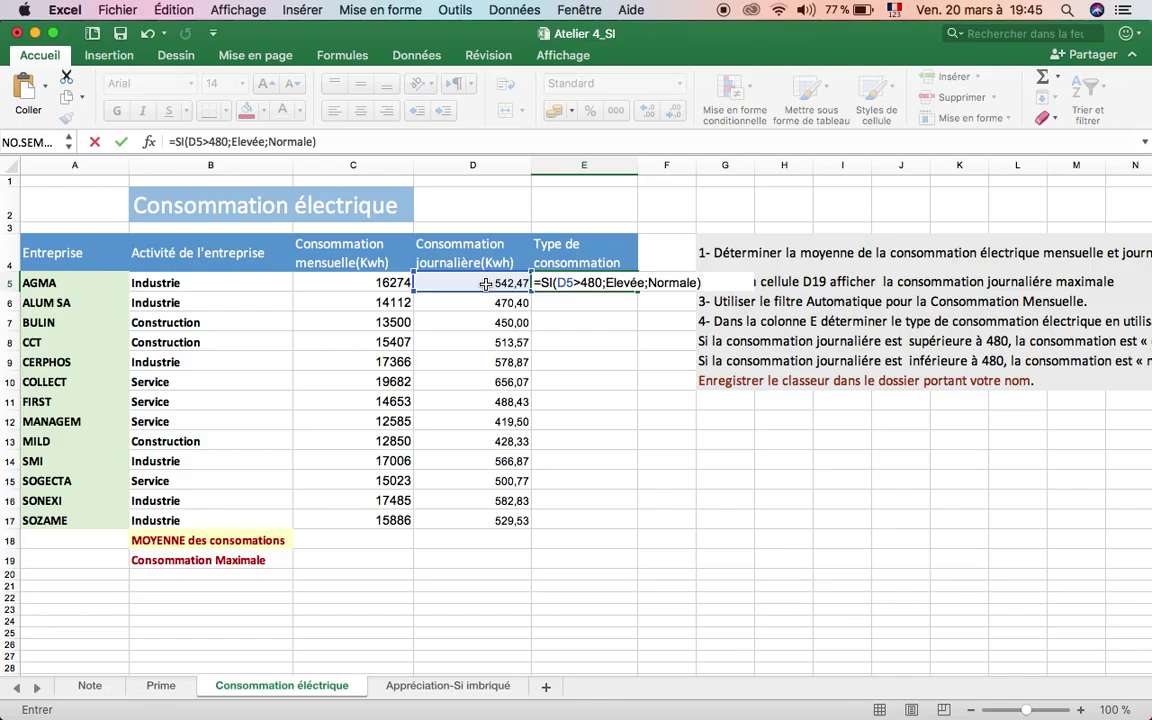
key(Return)
- Correct the E5 formula by enclosing Elevée and Normale in quotation marks, giving =SI(D5>480;"Elevée";"Normale"), and validate it
double_click(597, 283)
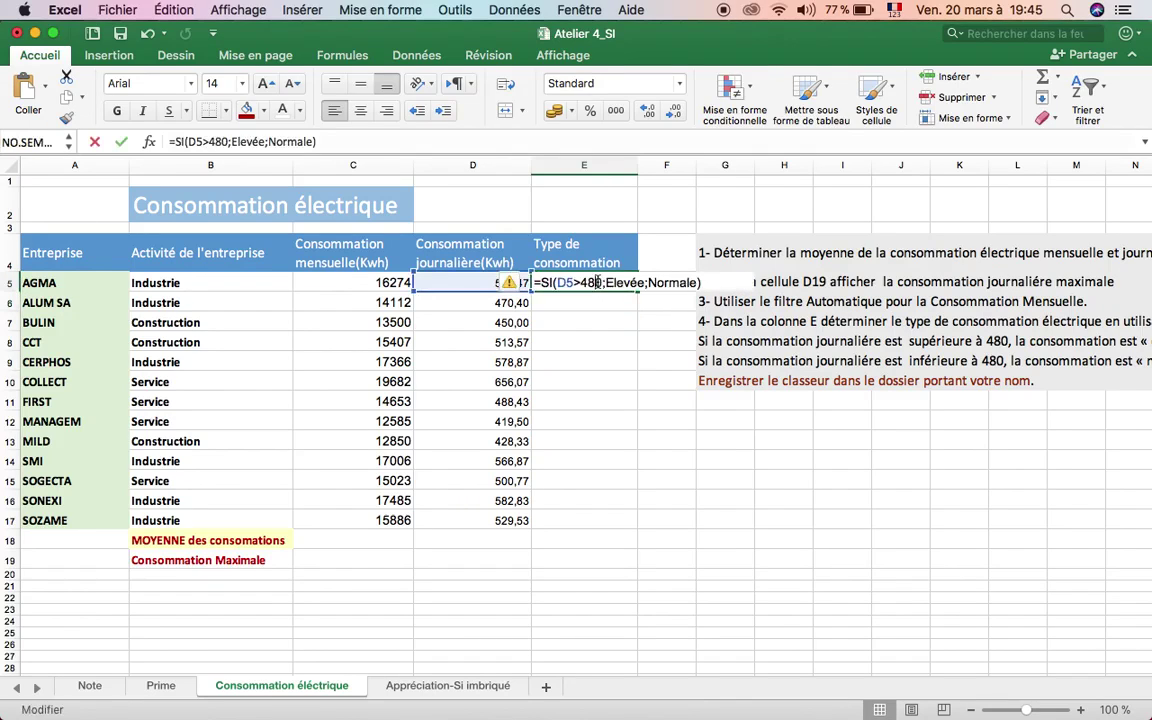
click(605, 283)
text(")
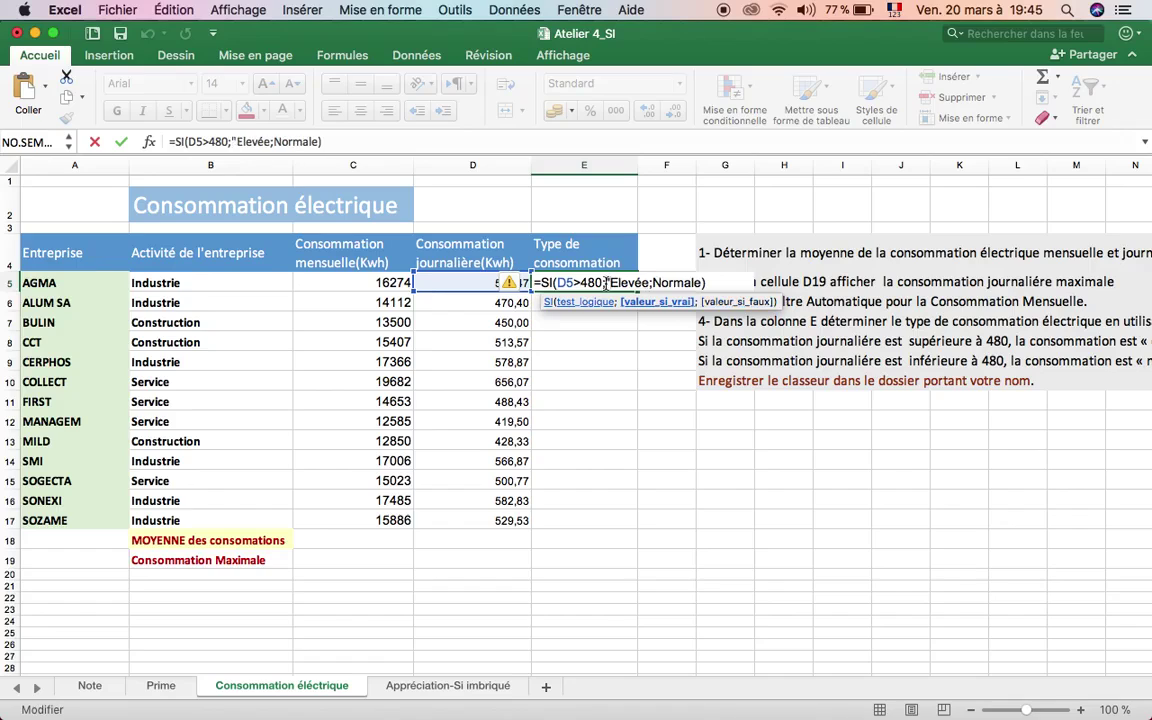
click(648, 283)
text(")
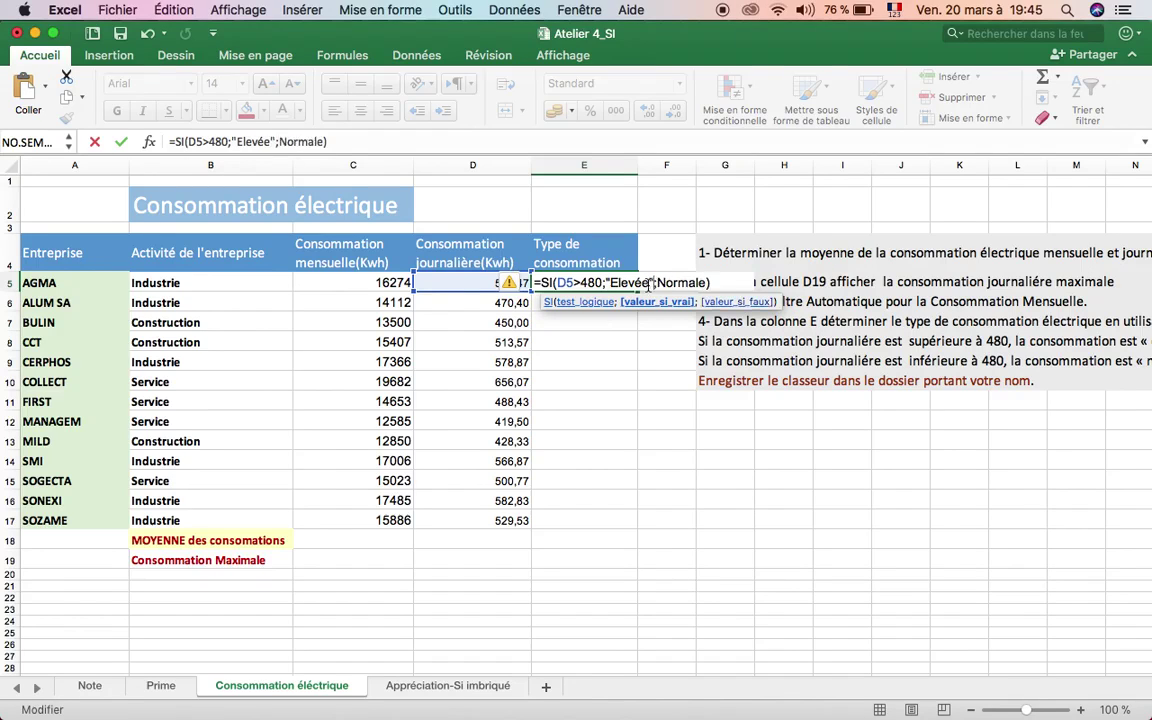
click(658, 283)
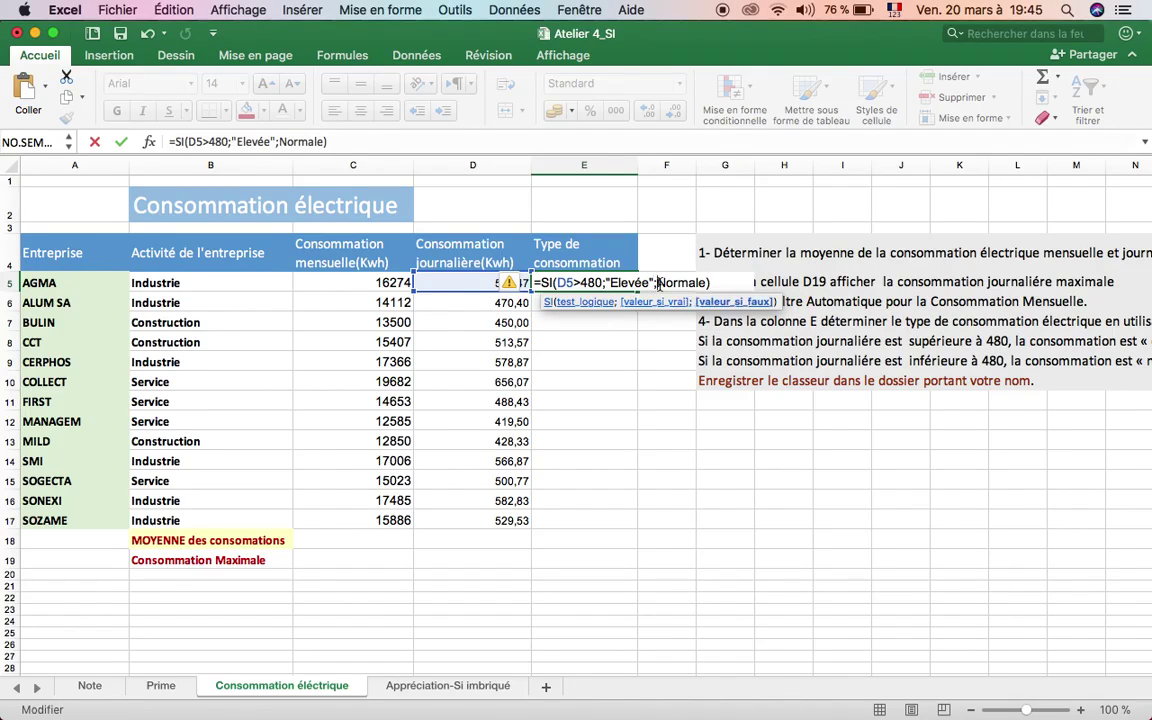
text(")
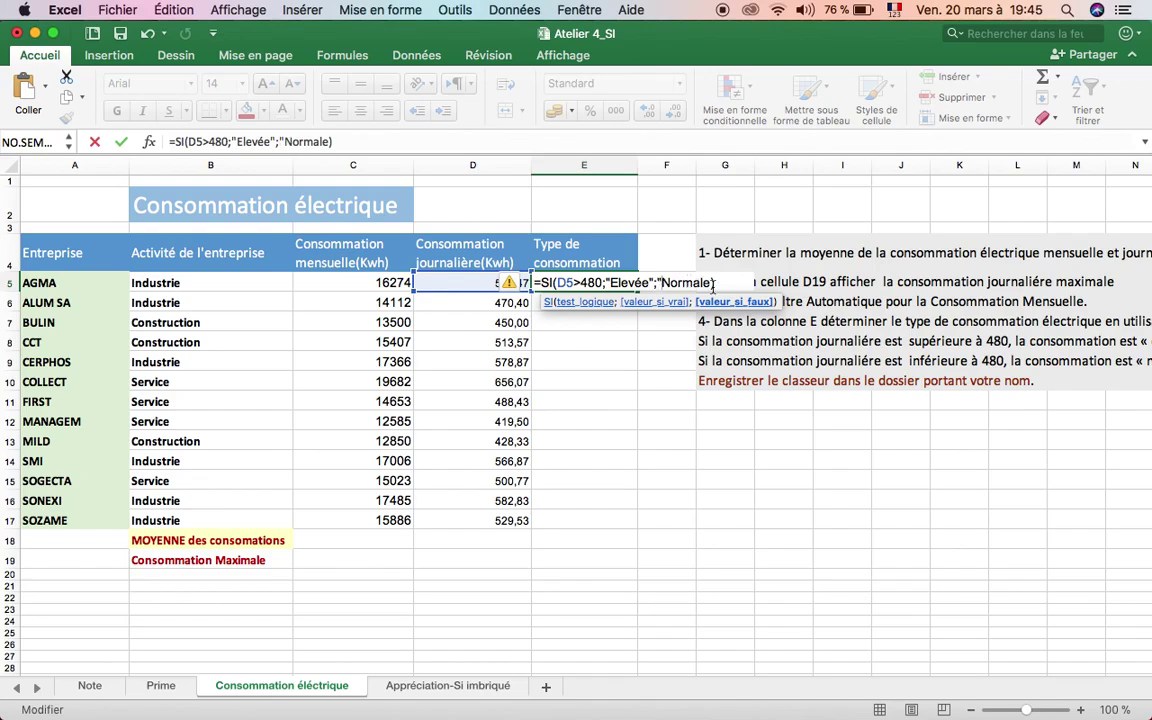
click(713, 286)
text(")
key(Return)
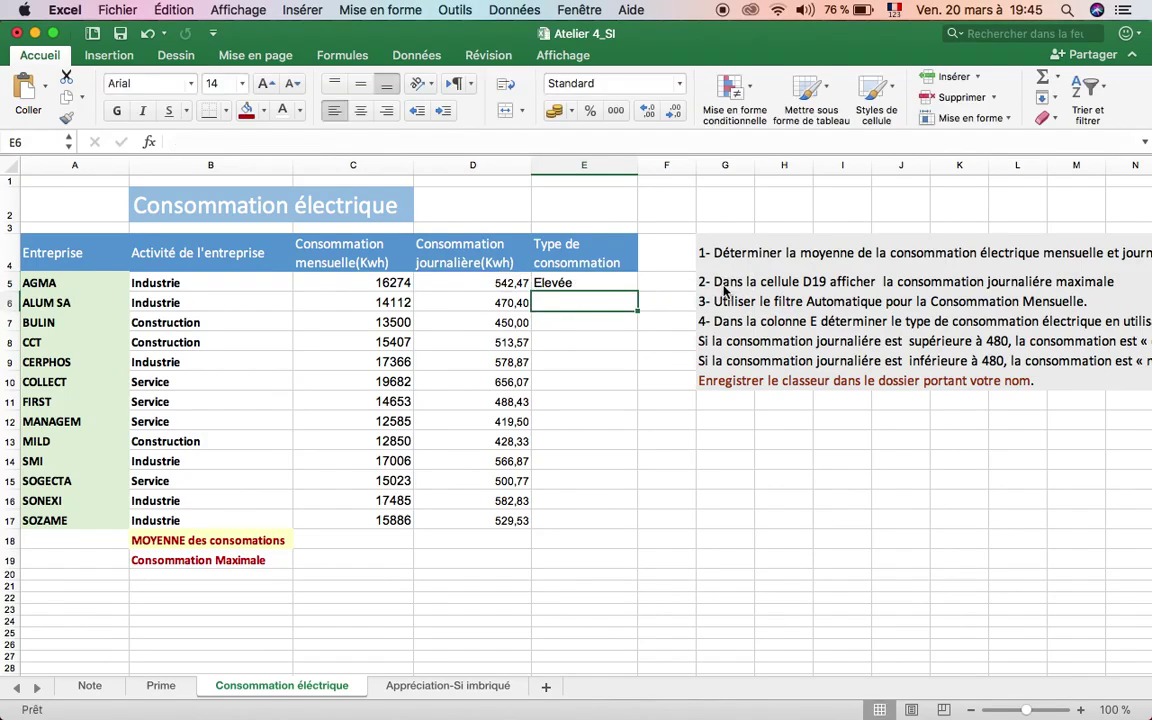
- Fill the E5 formula down the Type de consommation column and clear the surplus results in E18:E19
click(568, 262)
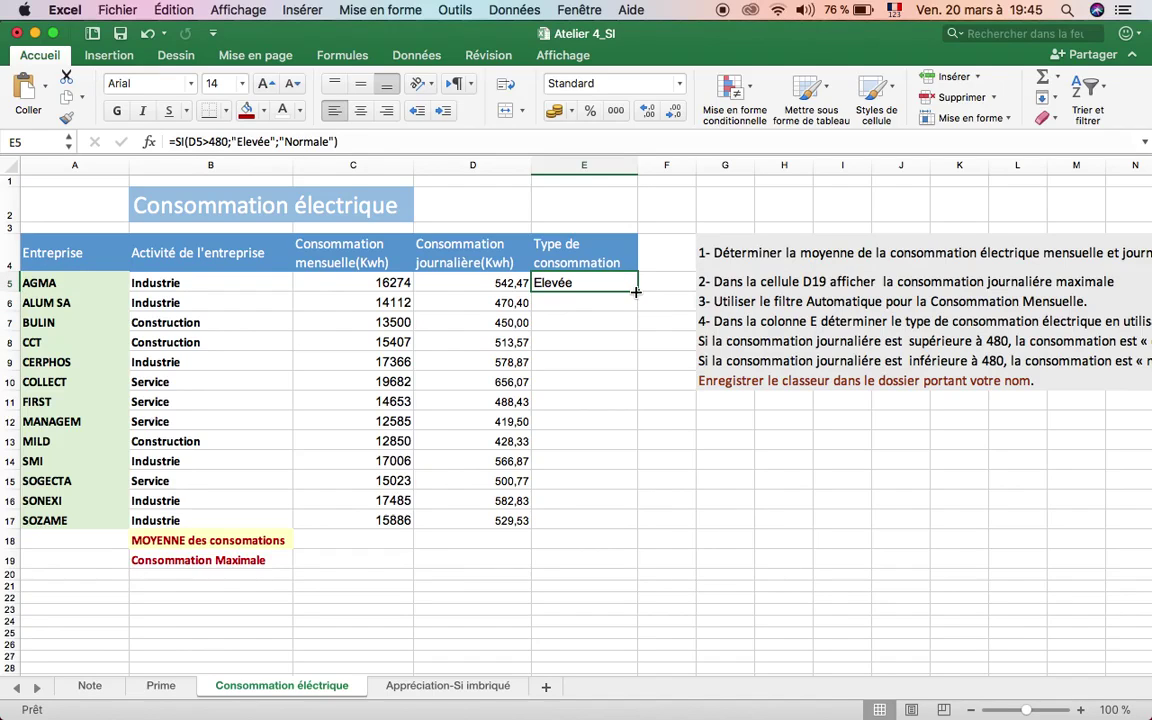
drag(636, 291, 565, 559)
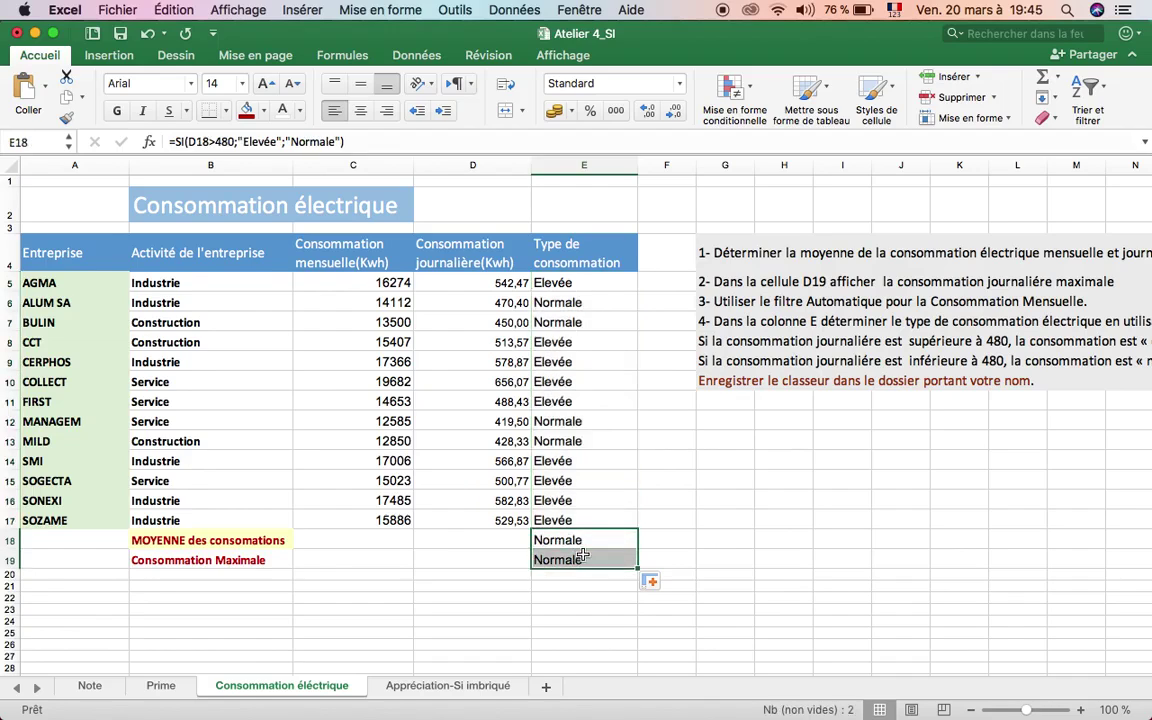
key(Delete)
click(663, 424)
- Compare the consumption types in column E with the daily consumptions in column D for rows 6, 7, 10, 12 and 13
click(592, 300)
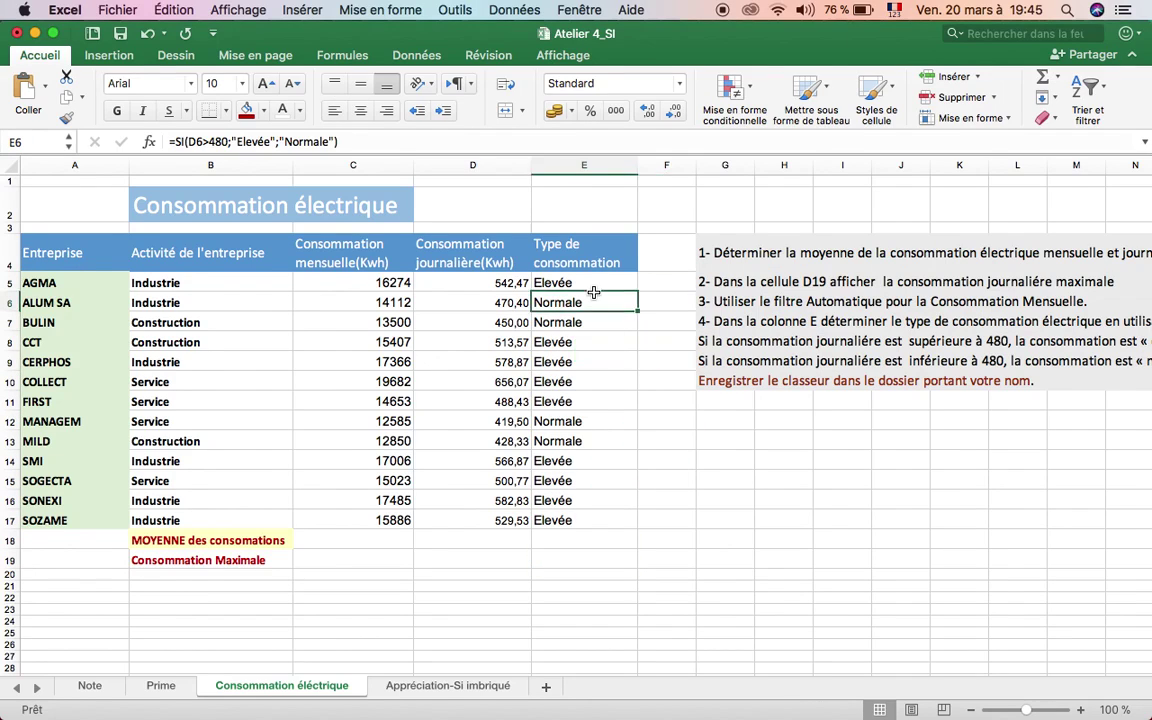
click(512, 324)
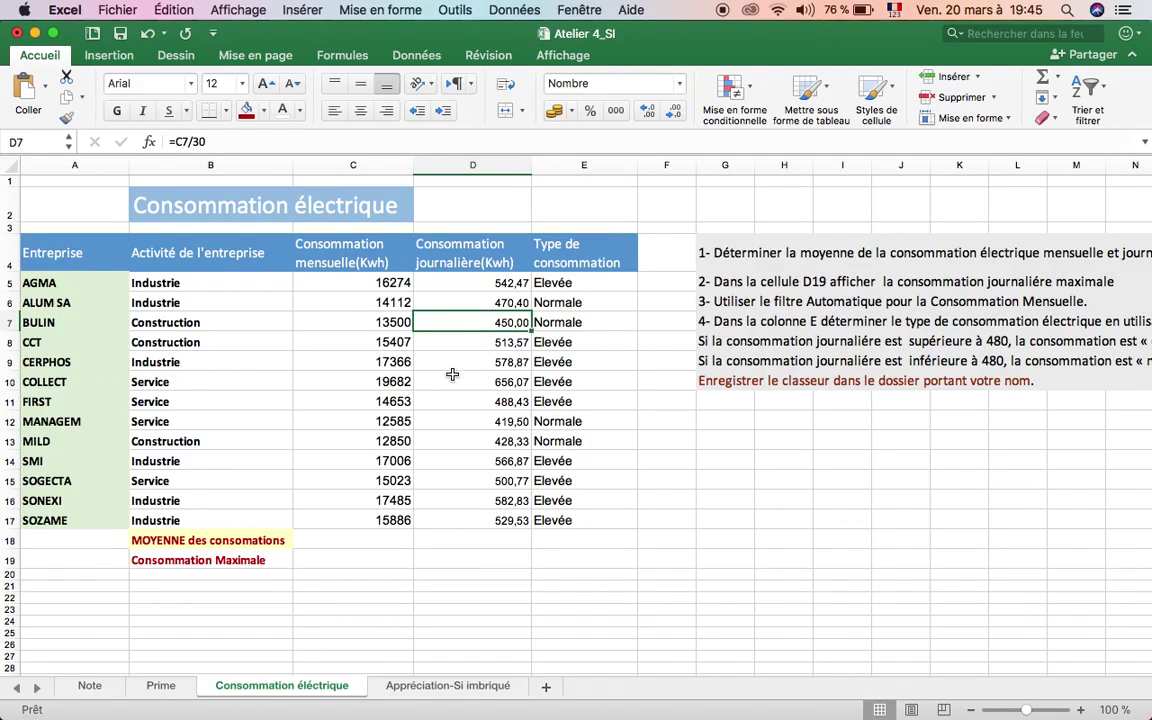
click(486, 386)
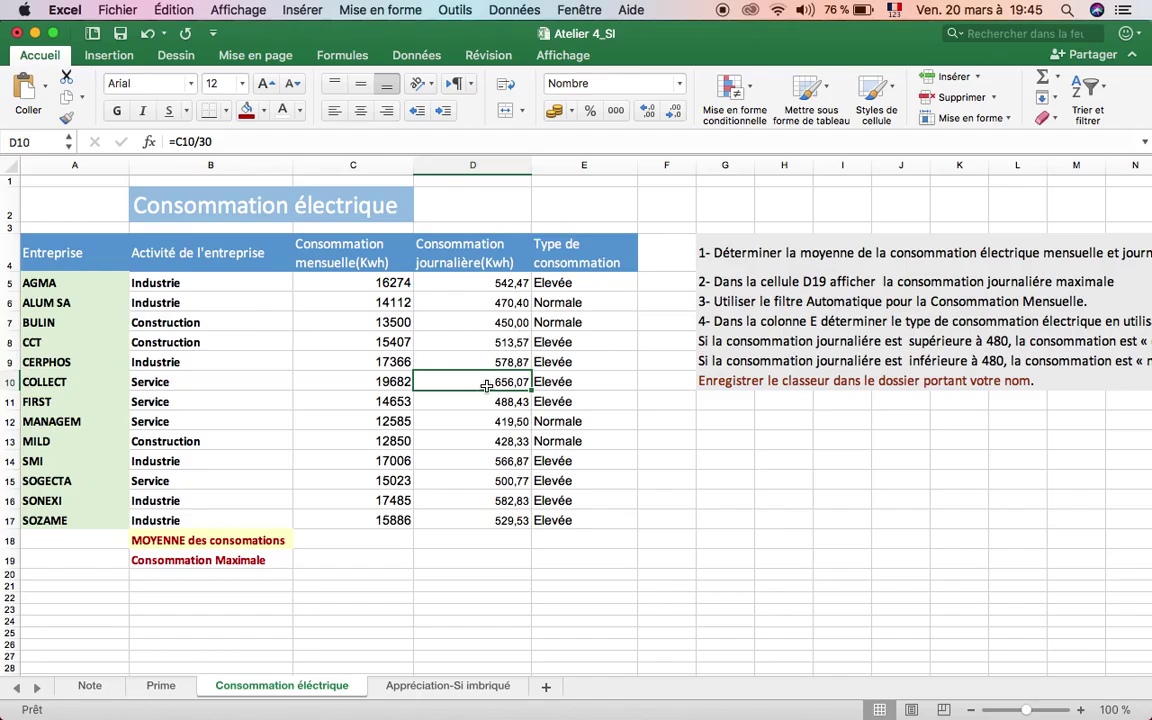
click(563, 382)
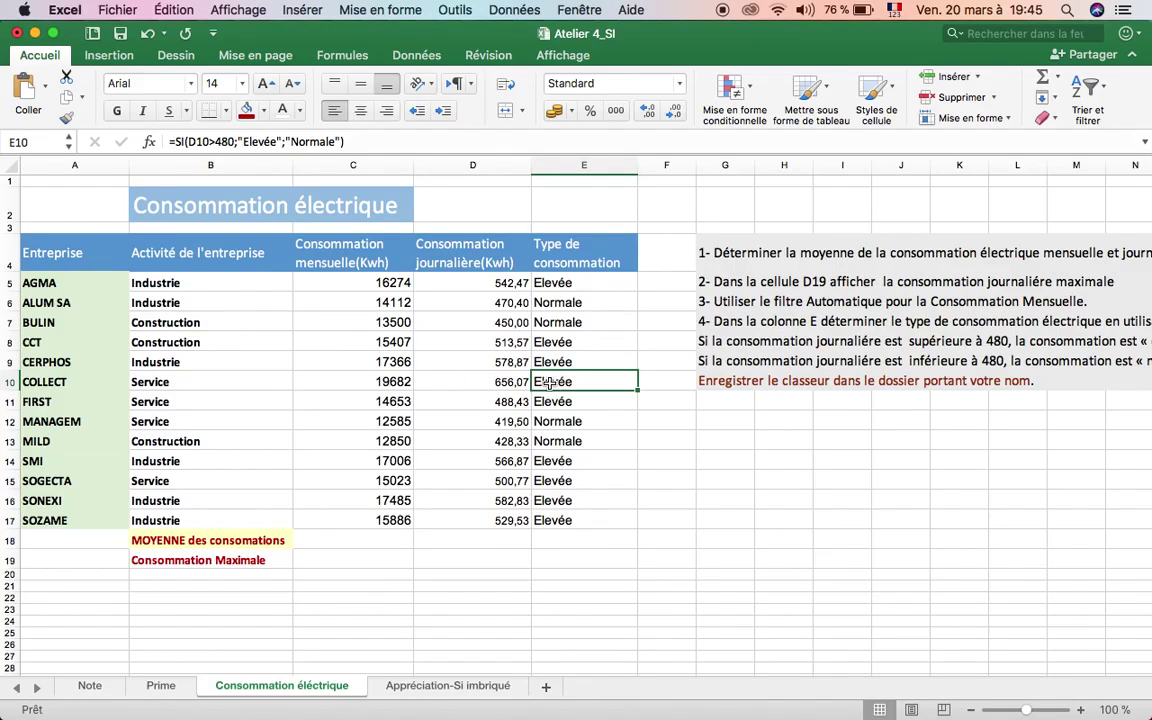
click(478, 386)
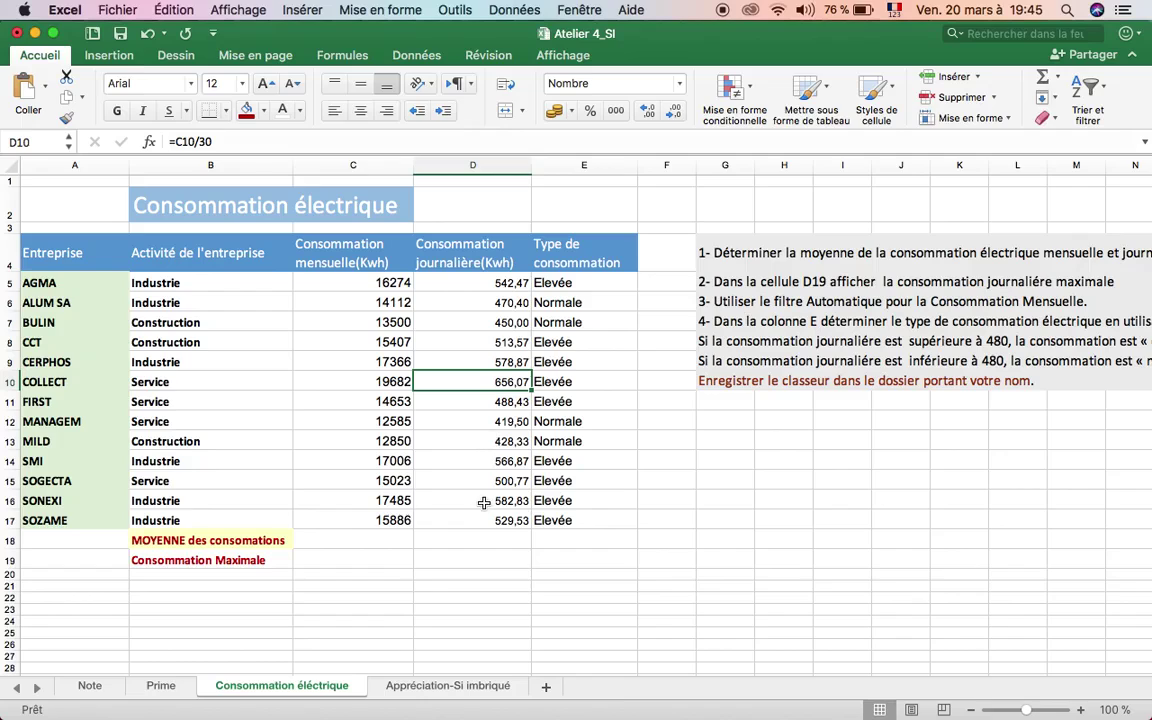
click(510, 443)
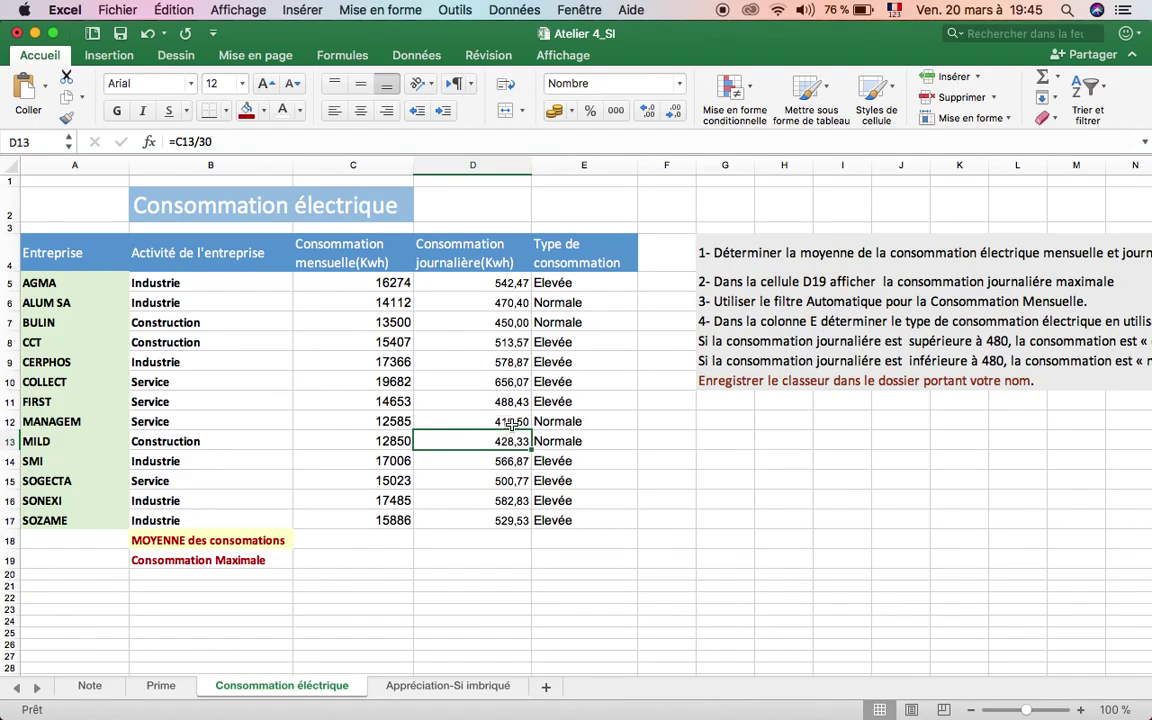
click(40, 421)
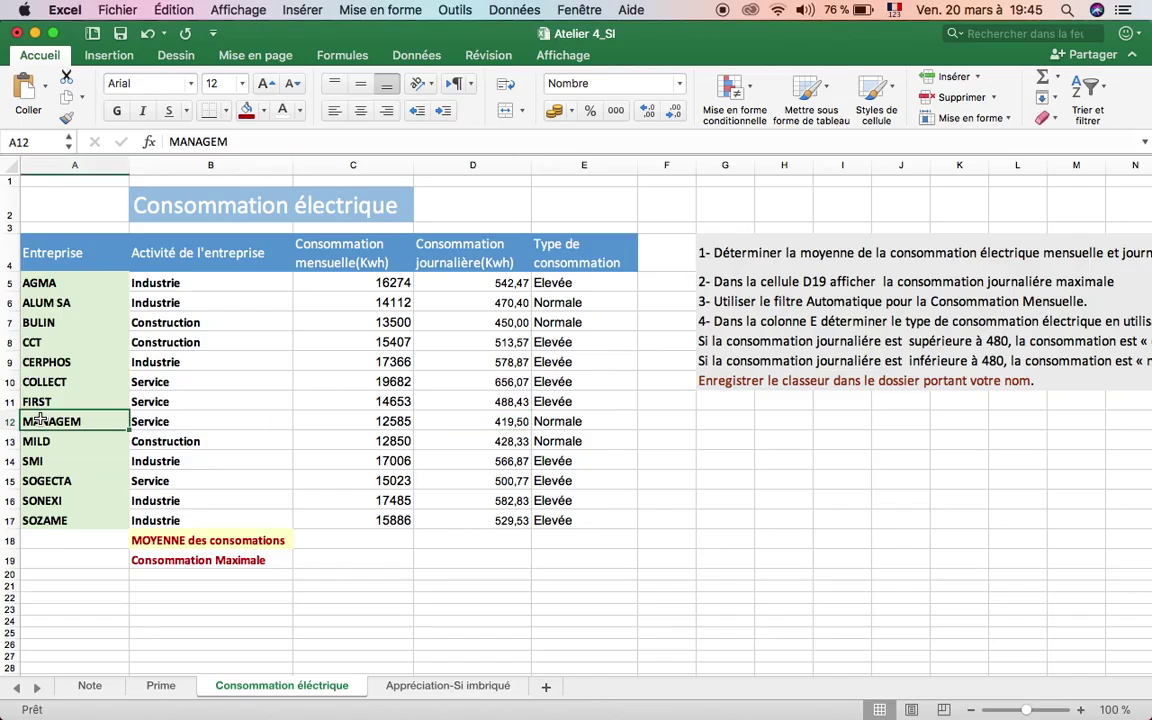
click(463, 420)
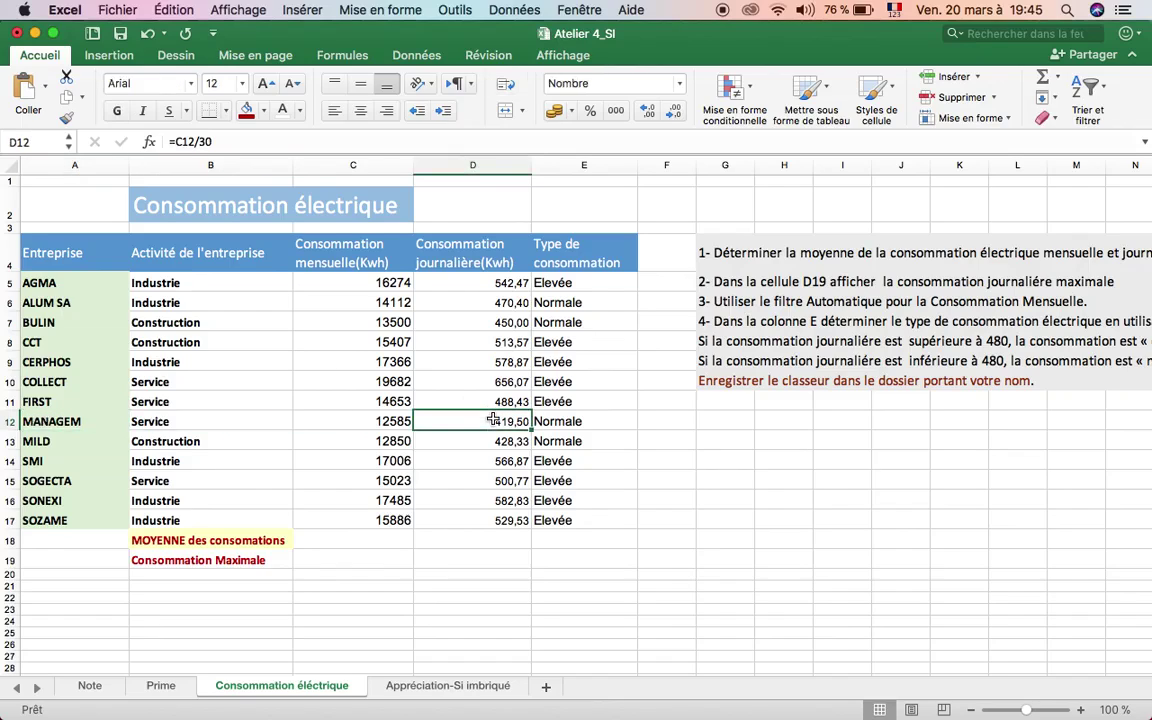
click(578, 422)
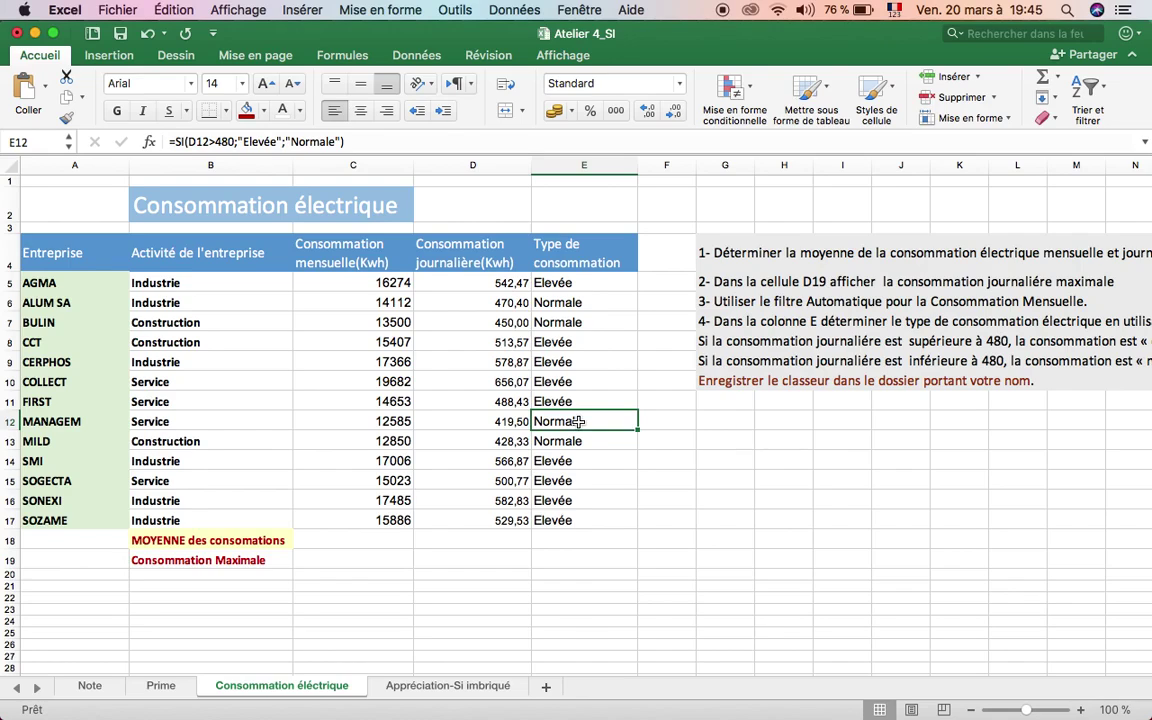
click(515, 421)
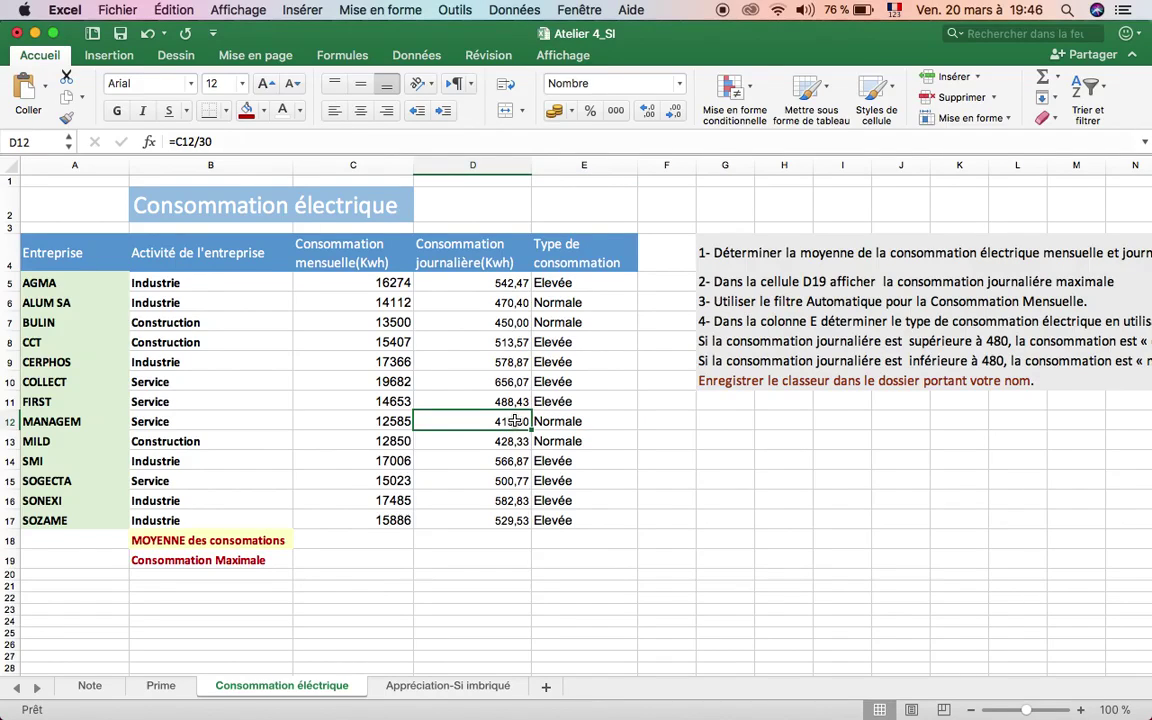
- Switch to the PowerPoint presentation, start the slide show at slide 8 on La fonction SI imbriqué, and reveal the entry-price example
mouse_move(866, 695)
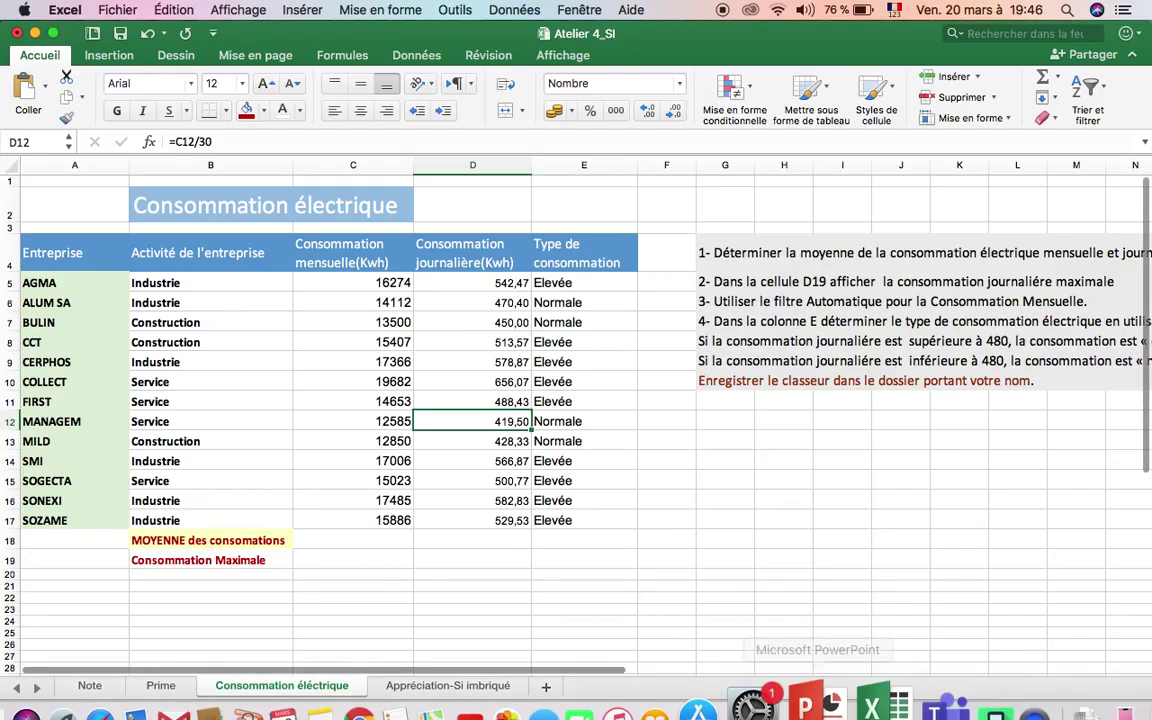
click(800, 695)
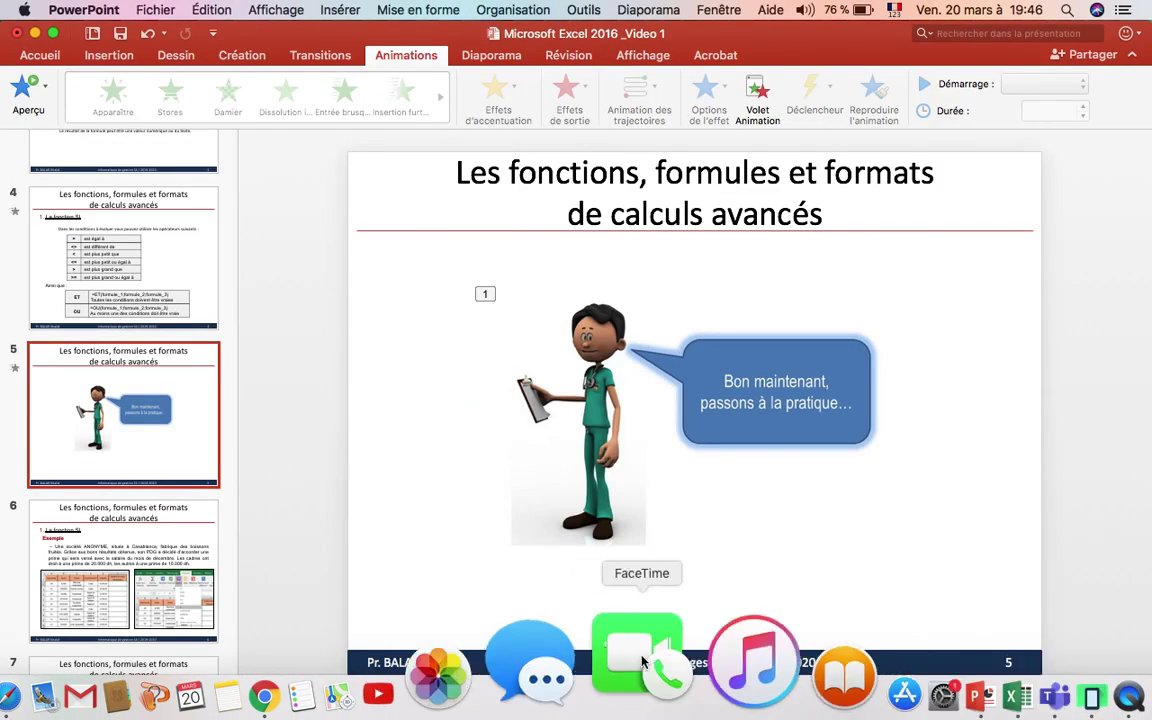
click(136, 543)
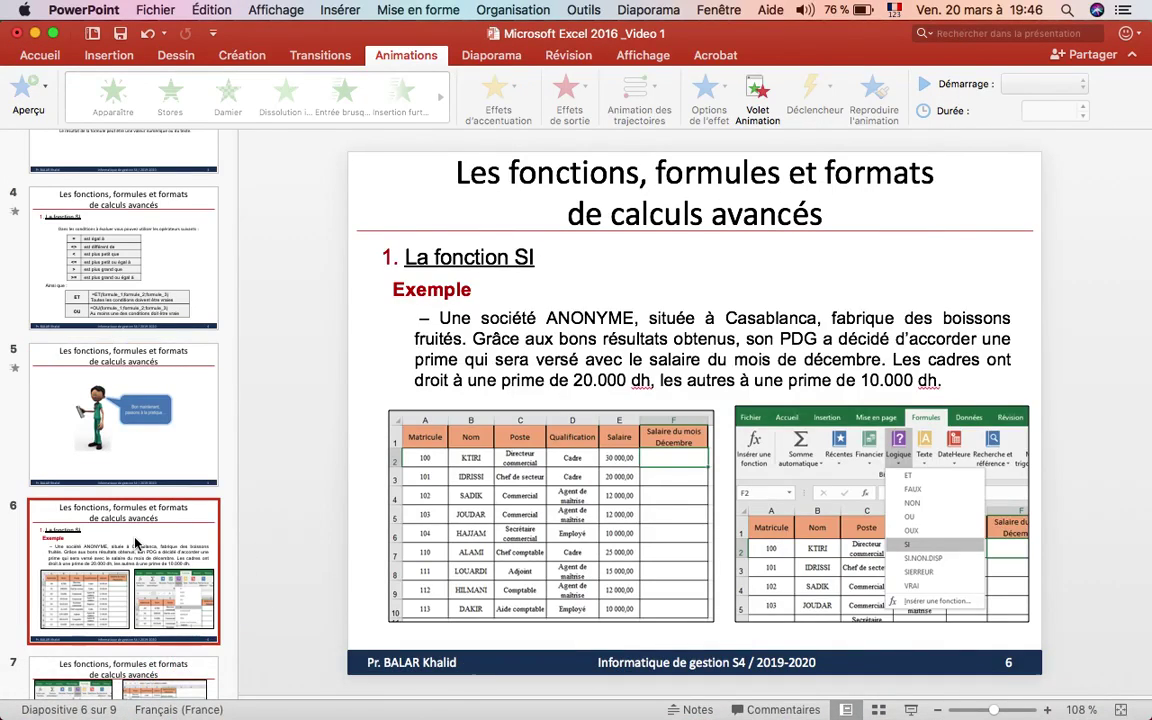
key(Down)
key(Down)
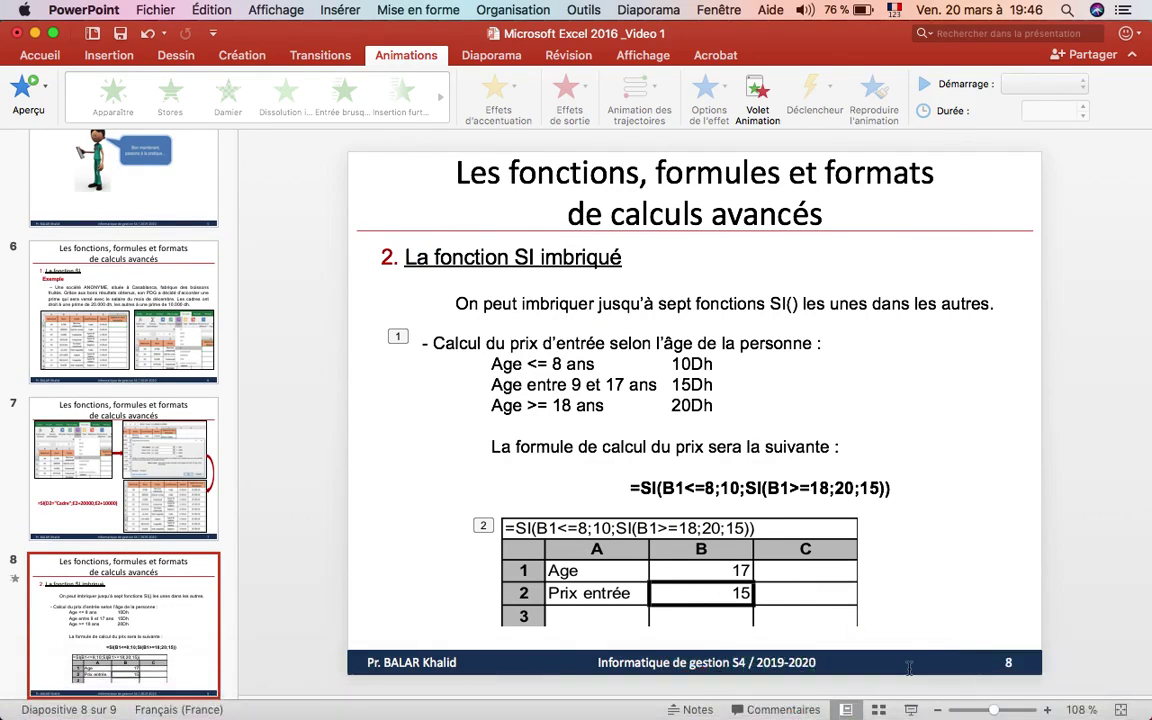
click(914, 710)
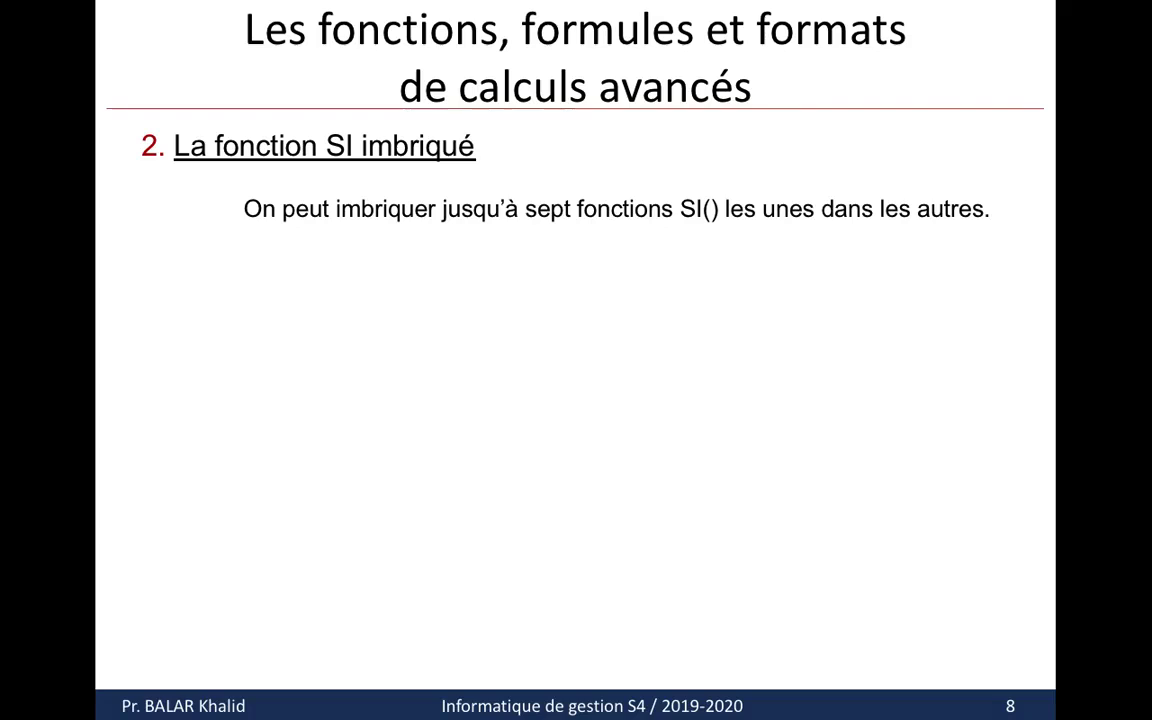
key(Right)
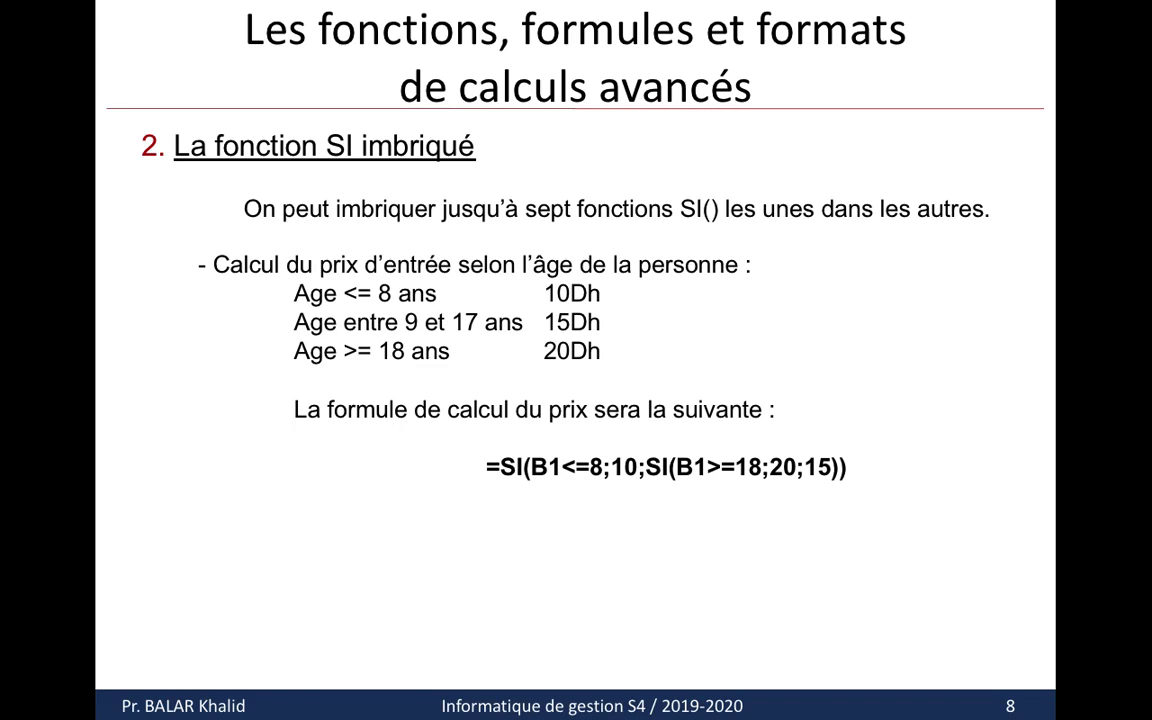